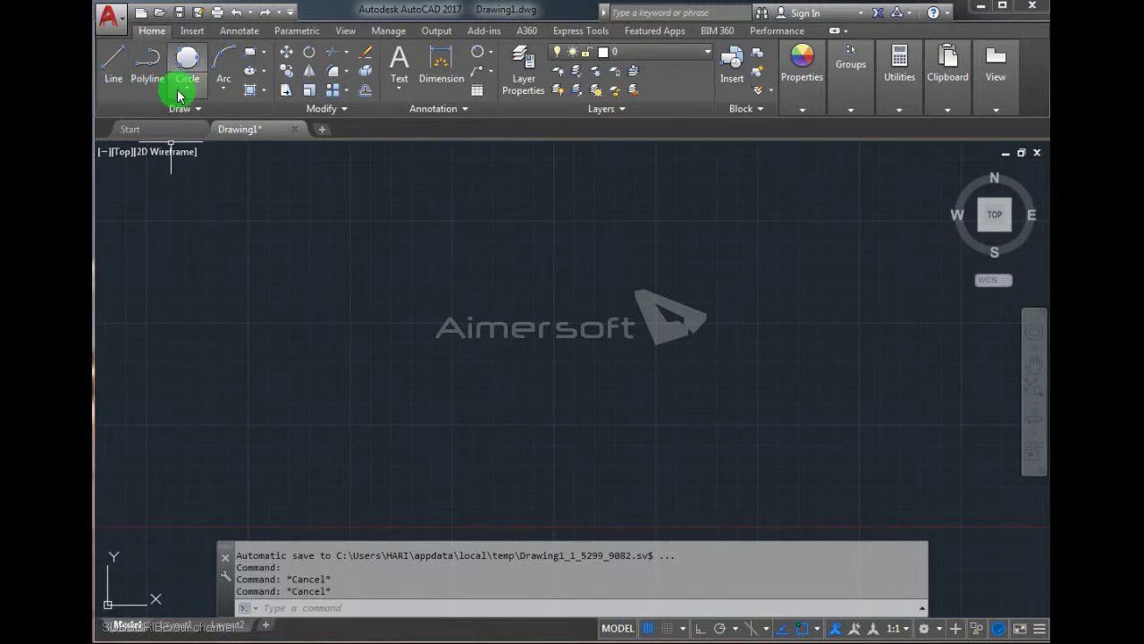
- Try the Circle dropdown's Center, Radius method, then cancel it with Esc
left_click(179, 96)
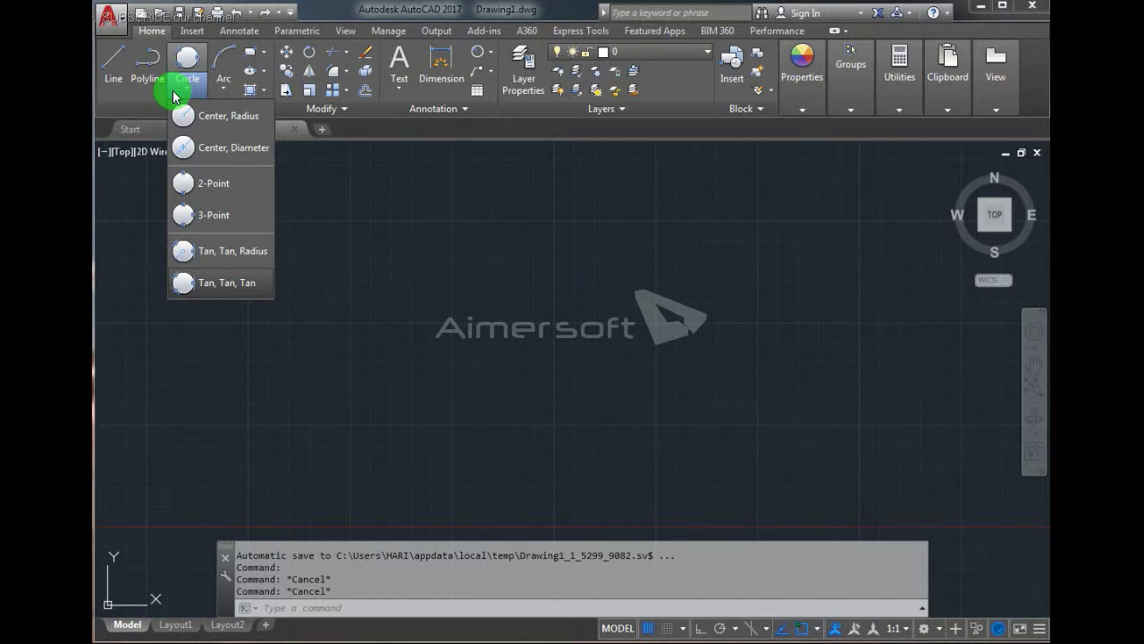
left_click(417, 258)
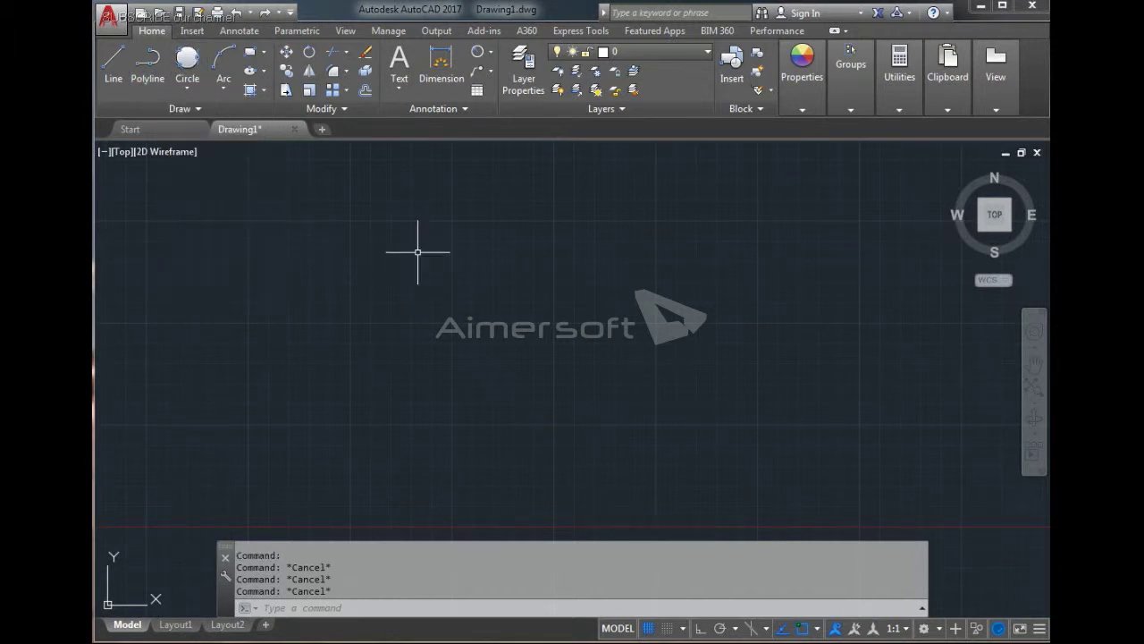
left_click(187, 88)
left_click(198, 116)
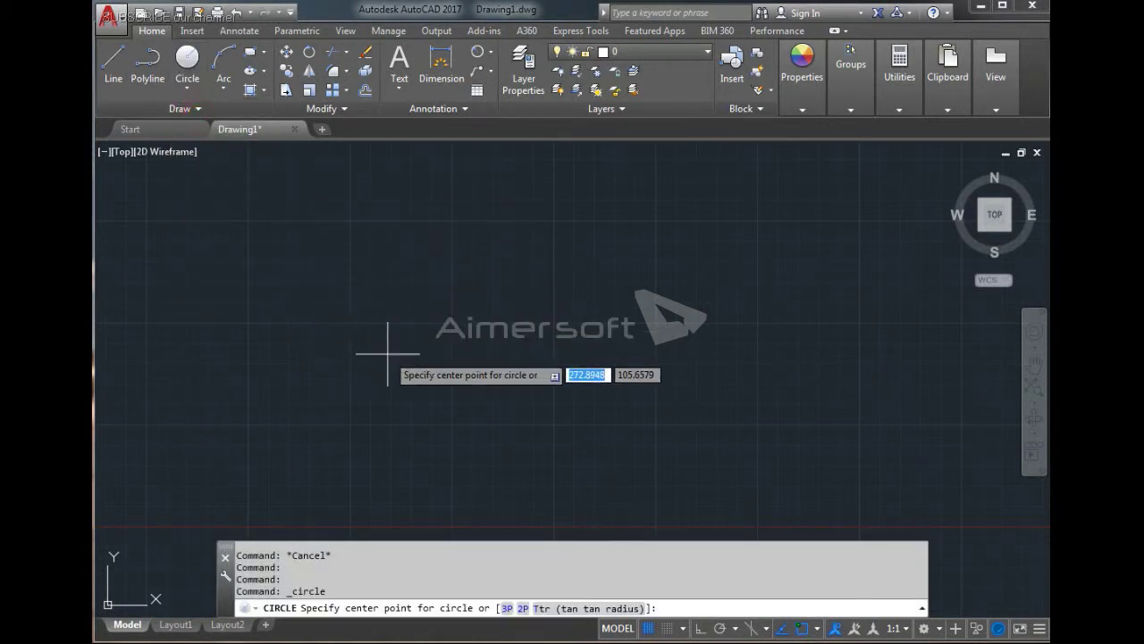
key("Escape")
key("Escape")
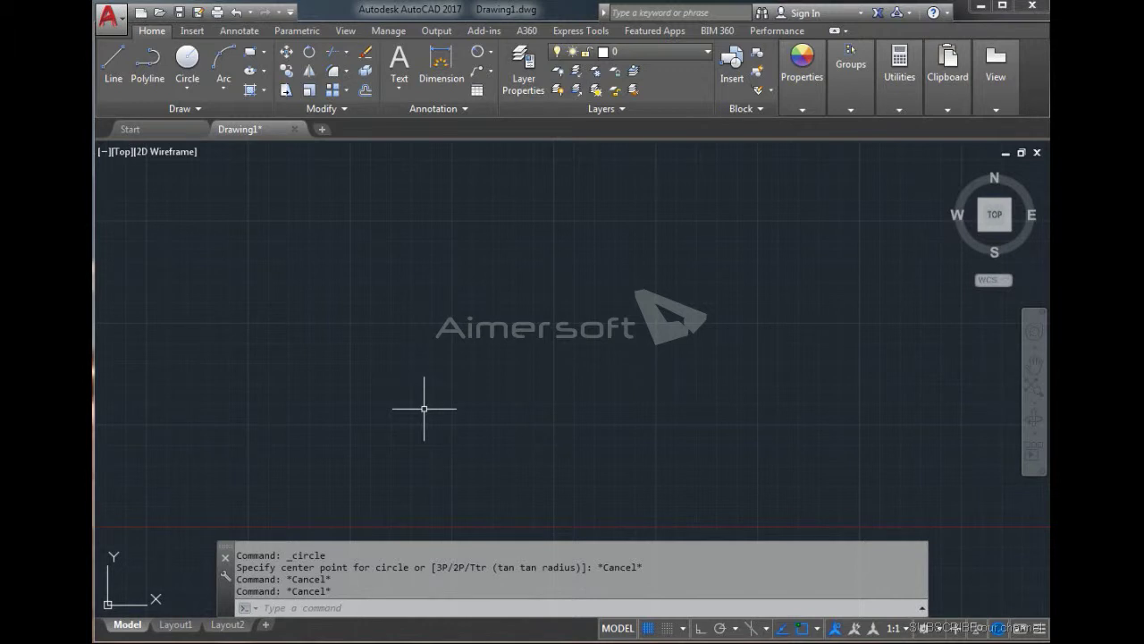
- Start CIRCLE with the C alias and place the centre left of the drawing centre
type("C")
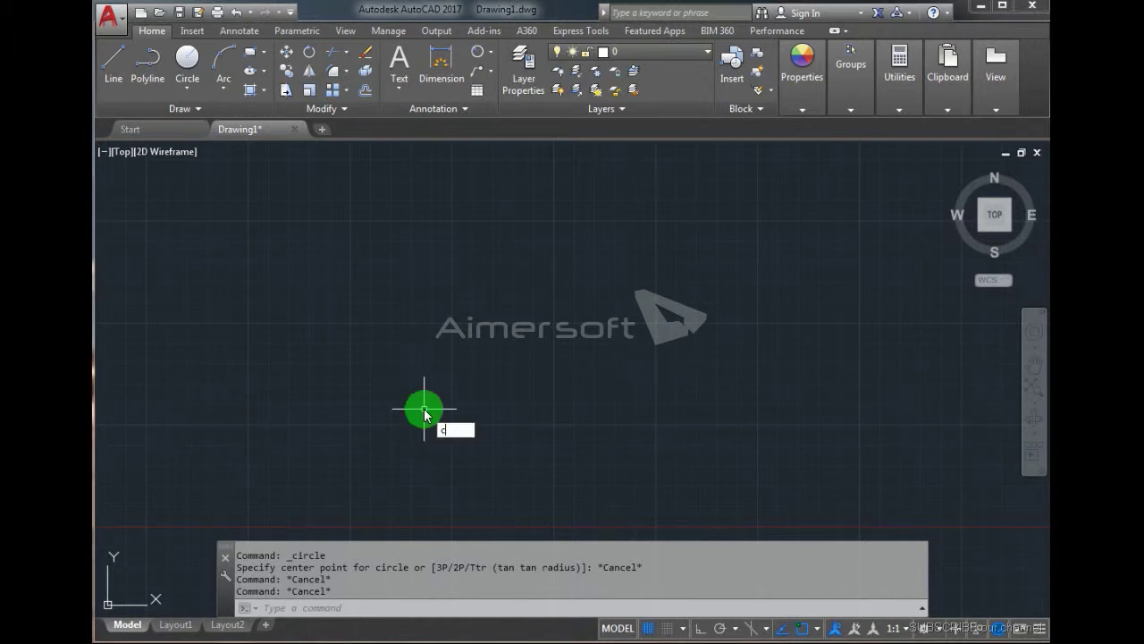
key("Return")
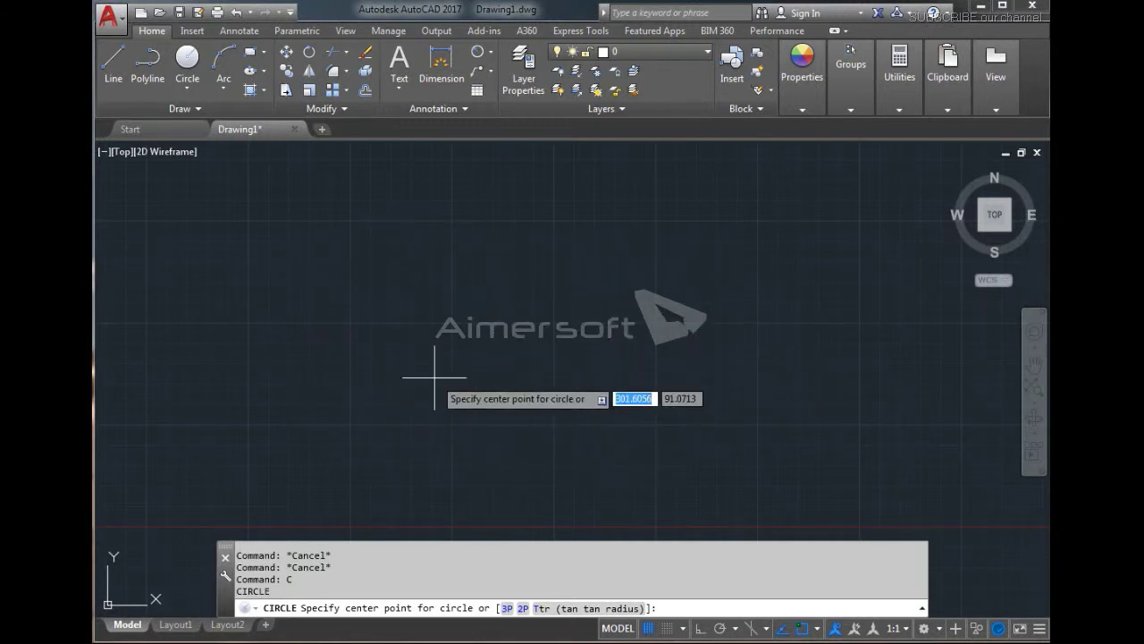
left_click(407, 368)
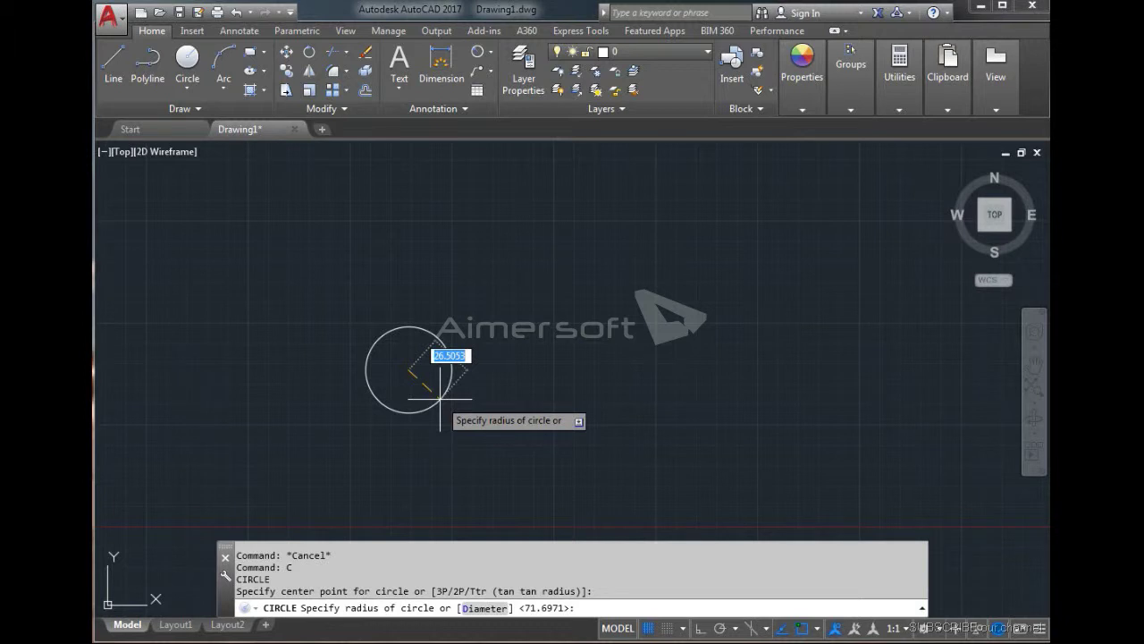
- Finish the circle with a radius of 20 and zoom in on it
type("20")
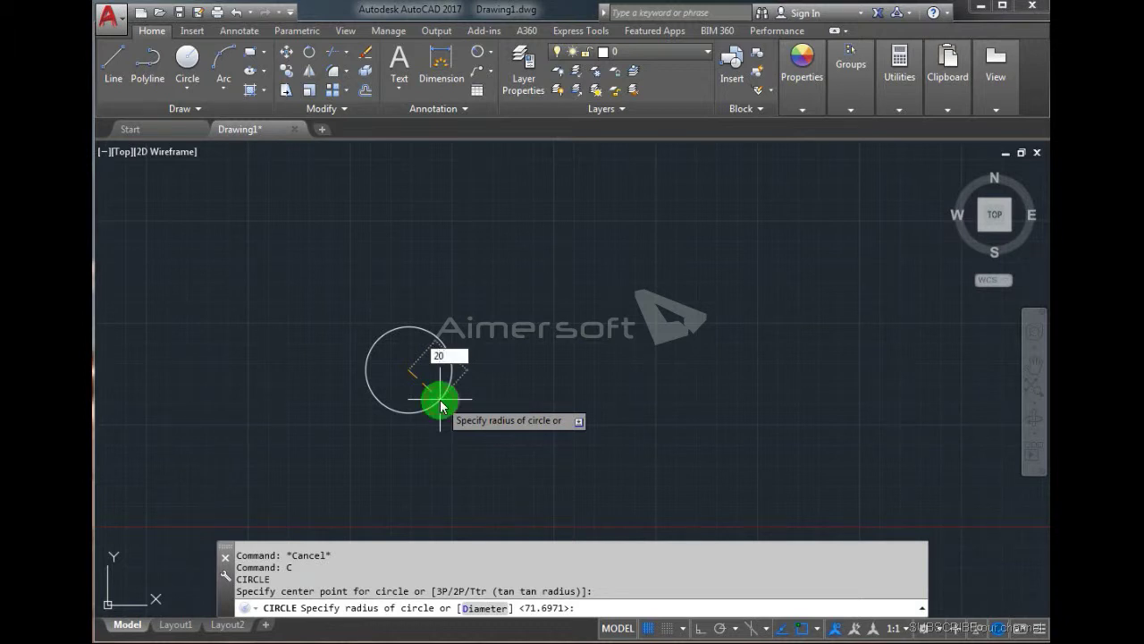
key("Return")
scroll(431, 400, "up", 2)
scroll(434, 408, "up", 2)
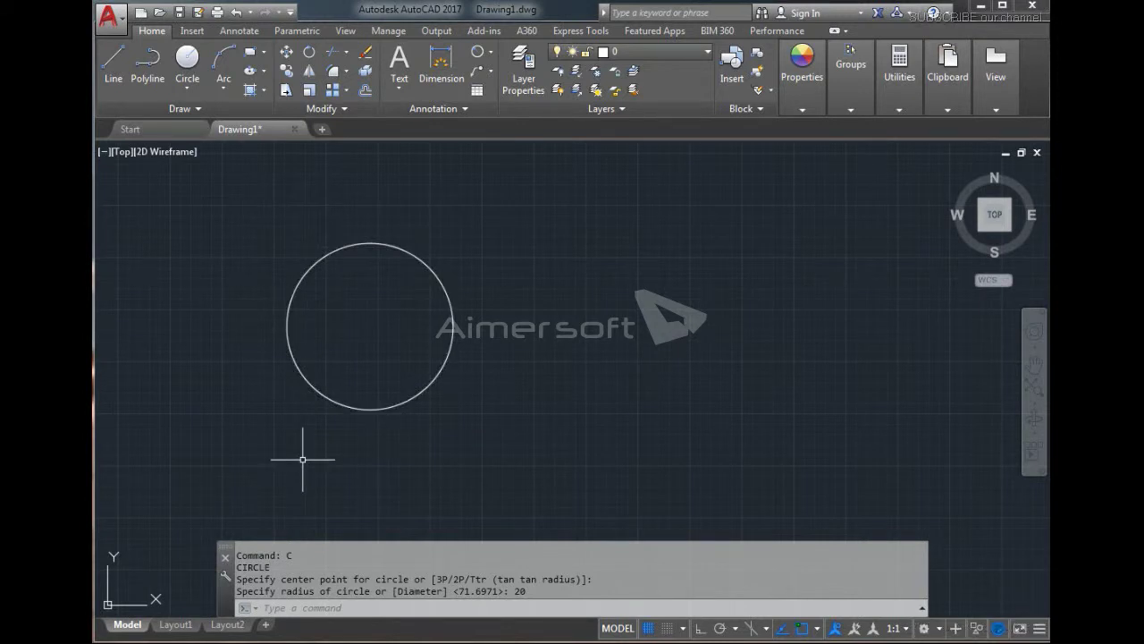
key("Escape")
key("Escape")
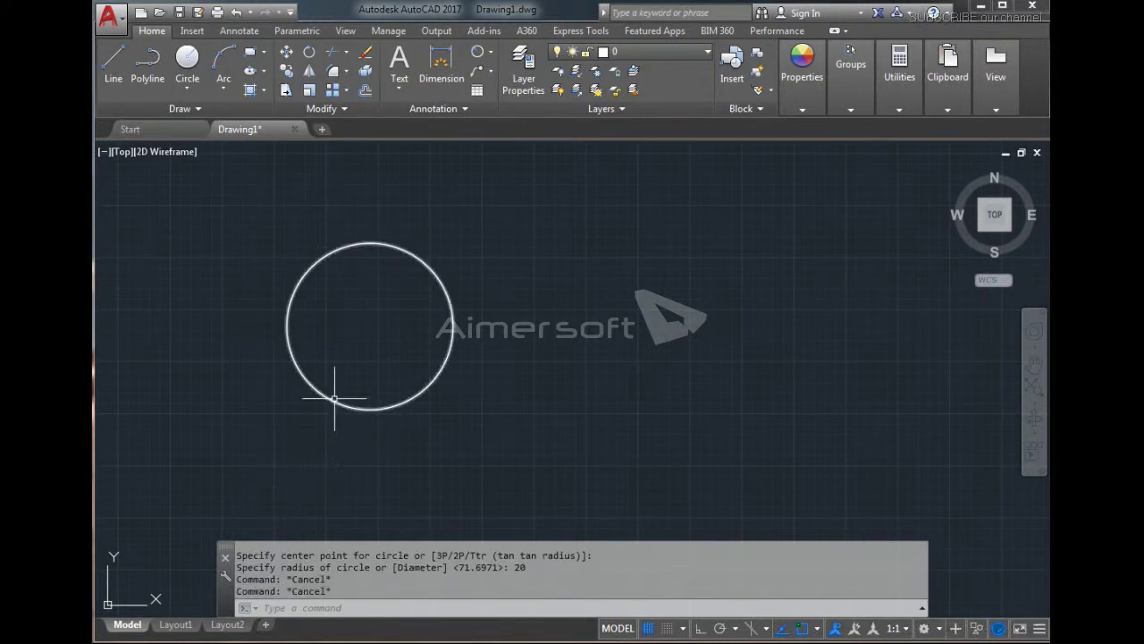
left_click(184, 89)
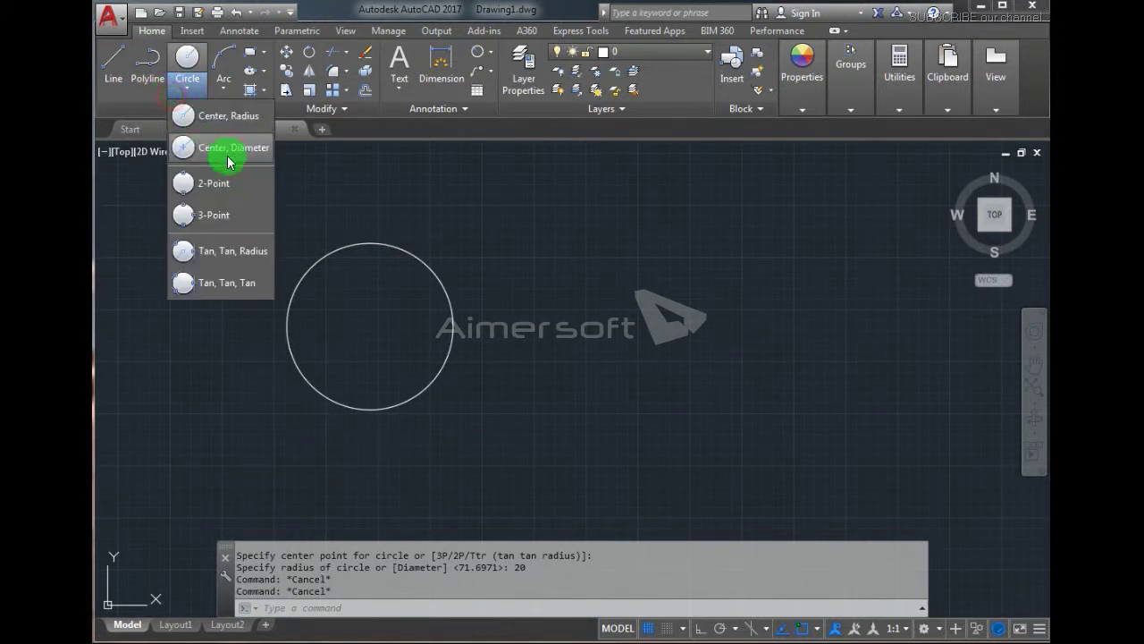
- Draw a circle of diameter 20 centred to the right of the first circle
key("Escape")
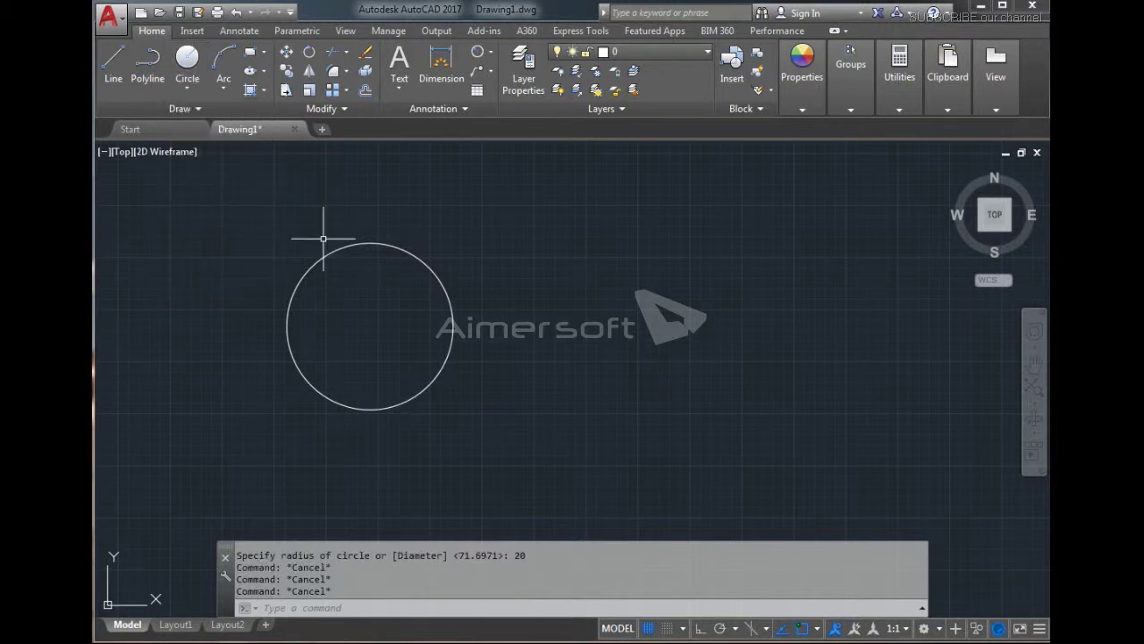
type("c")
key("Return")
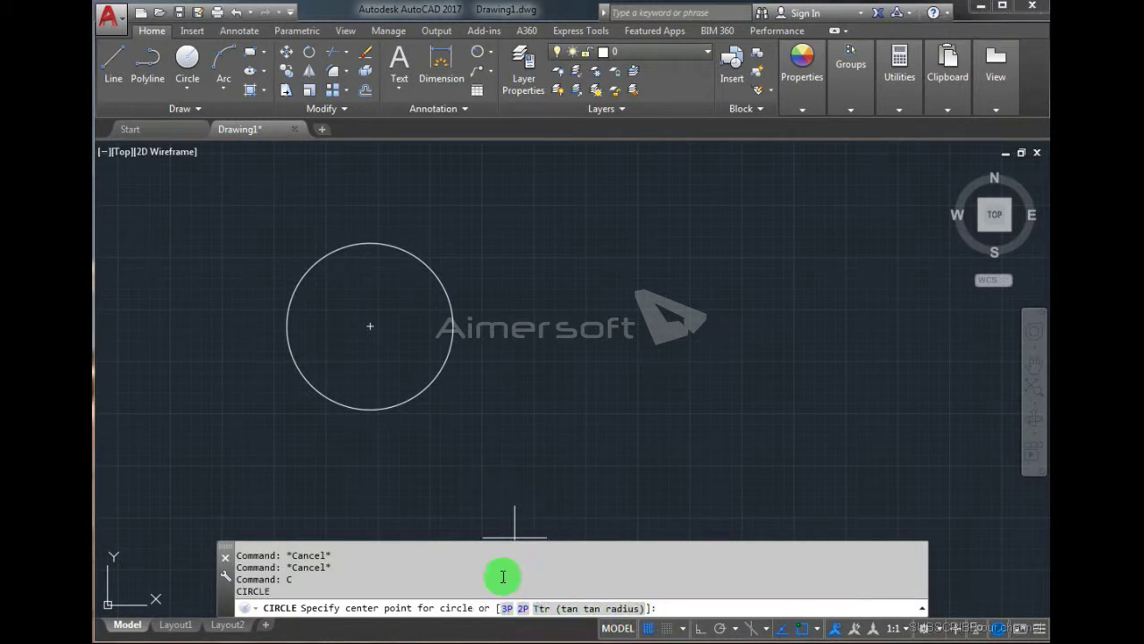
left_click(688, 313)
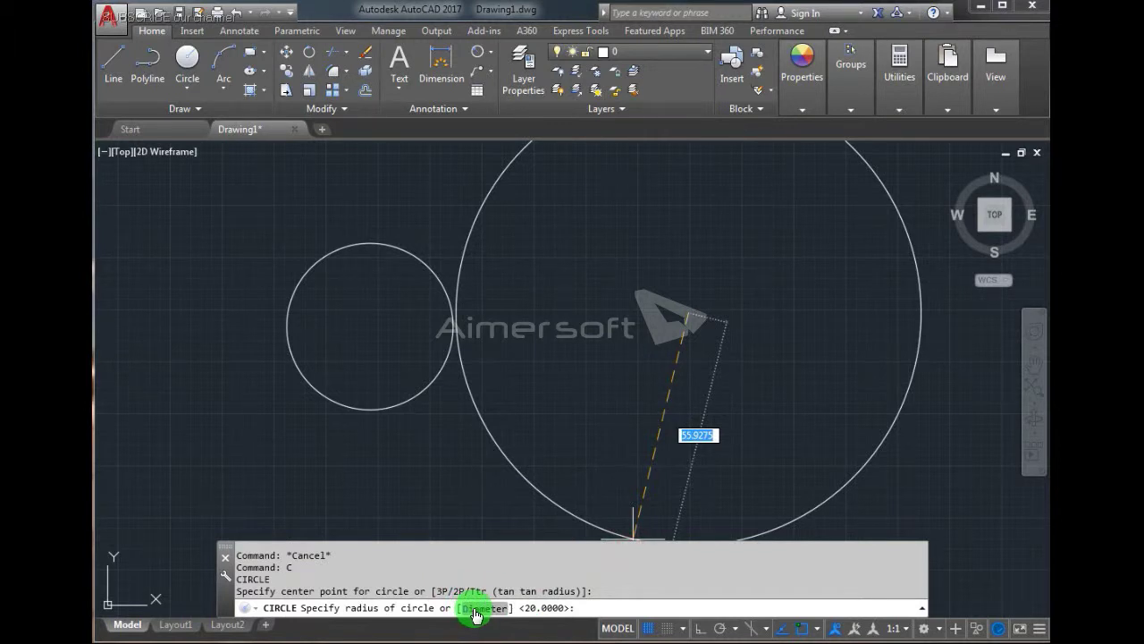
left_click(474, 608)
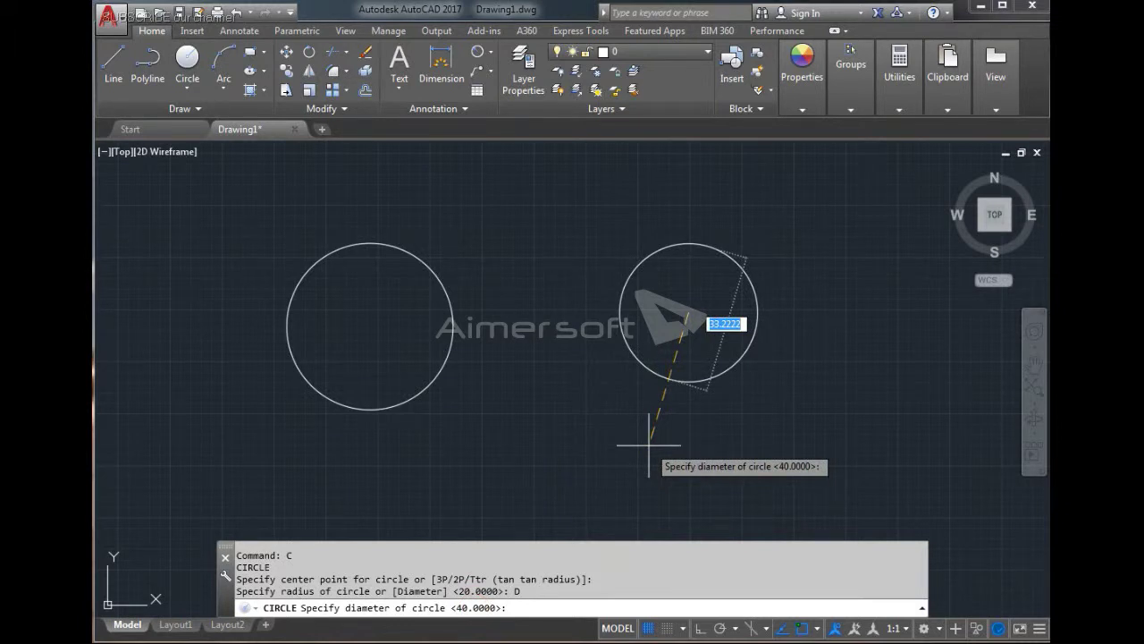
type("20")
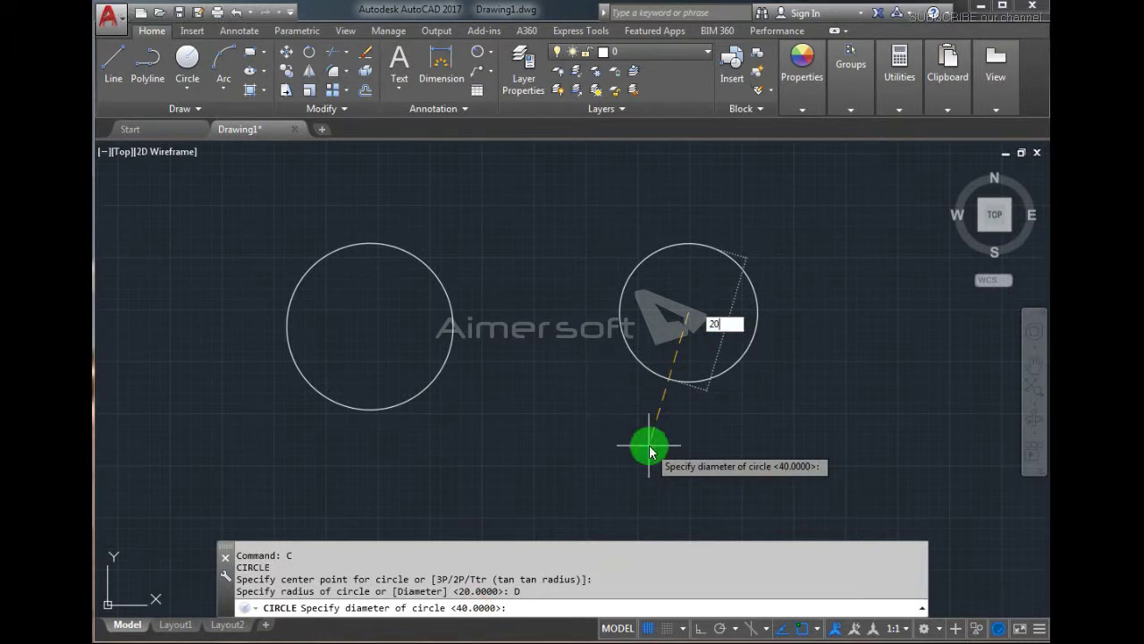
key("Return")
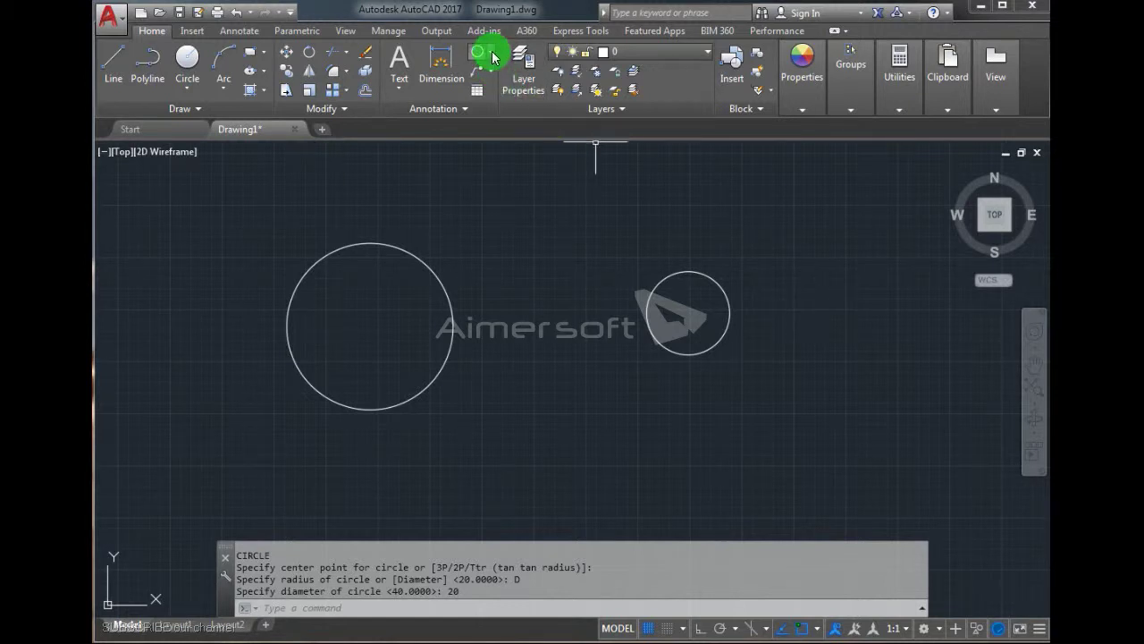
left_click(472, 56)
- Add radius dimensions: R20.00 on the large circle and R10.00 on the small one
left_click(432, 277)
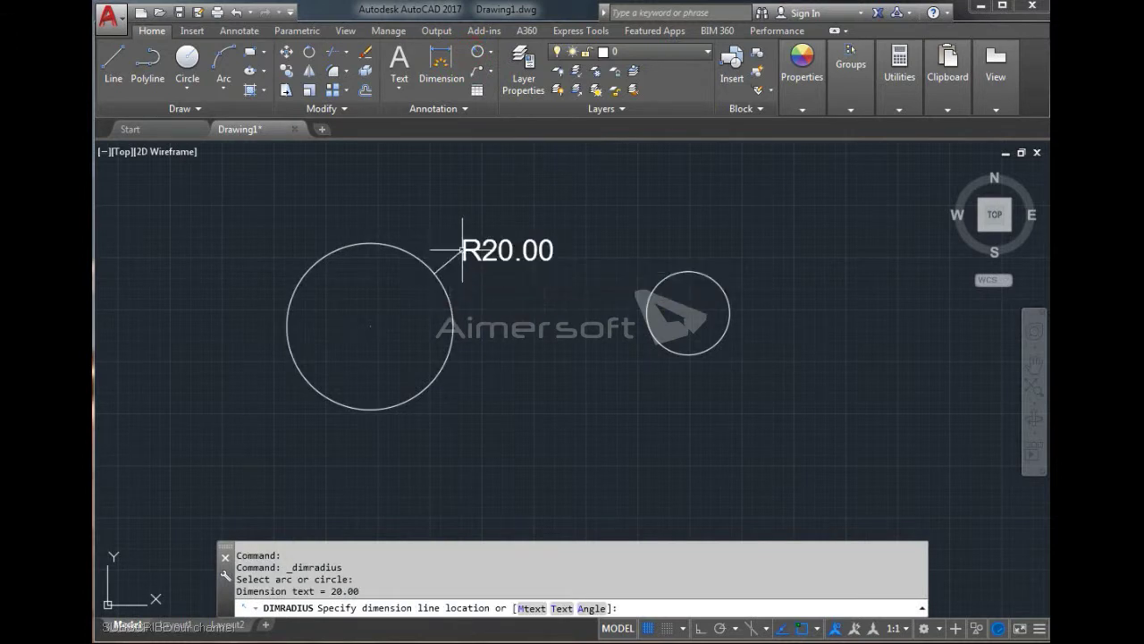
key("Return")
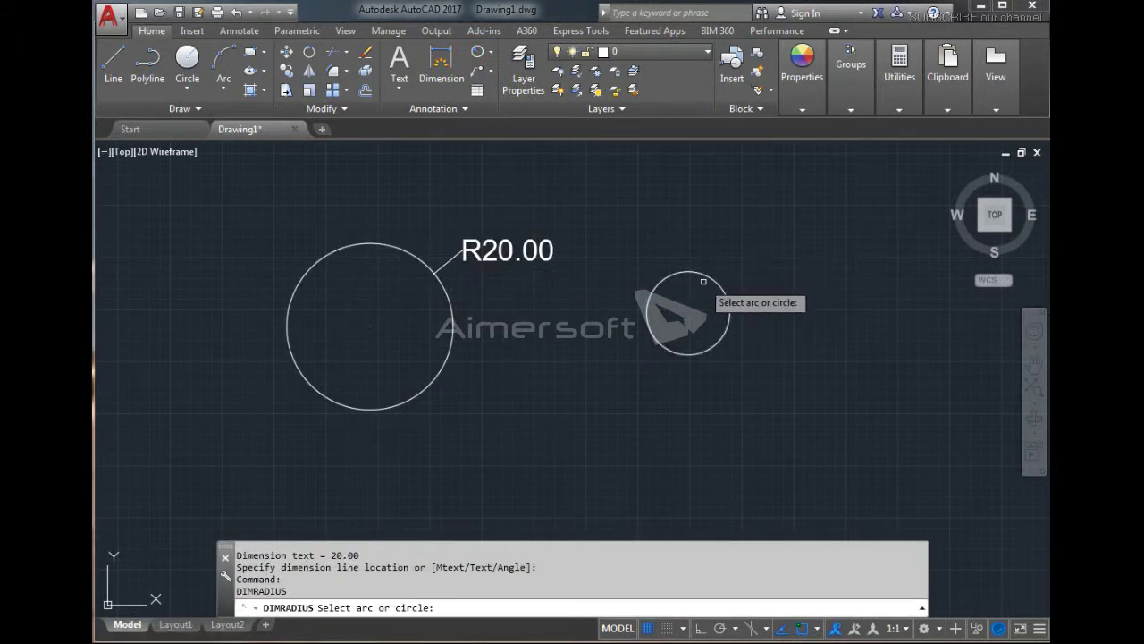
left_click(705, 274)
left_click(745, 259)
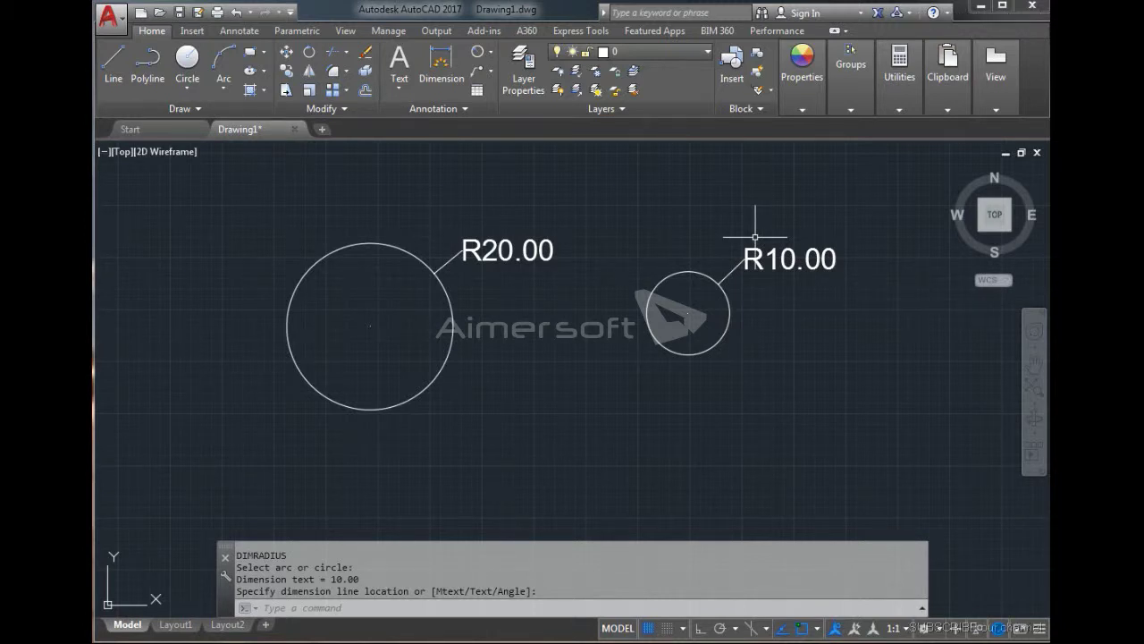
- Begin a linear dimension with its first point at the small circle's centre
left_click(489, 51)
left_click(498, 83)
left_click(688, 312)
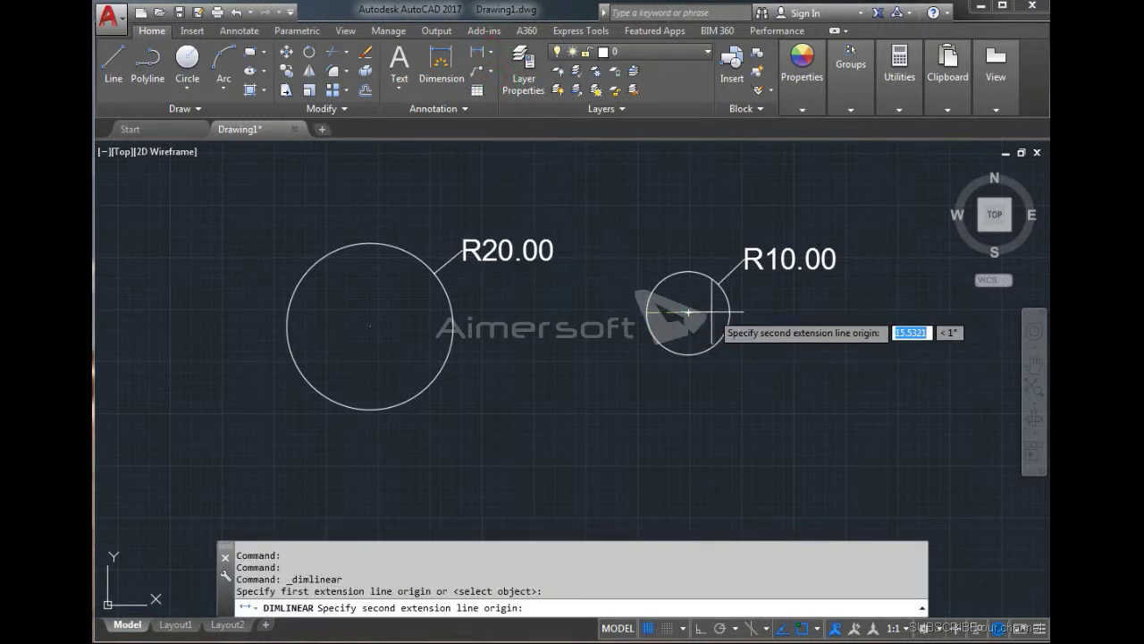
- Place a 20.00 dimension on the small circle, then add and delete a stray 39.99 dimension
left_click(729, 311)
left_click(671, 313)
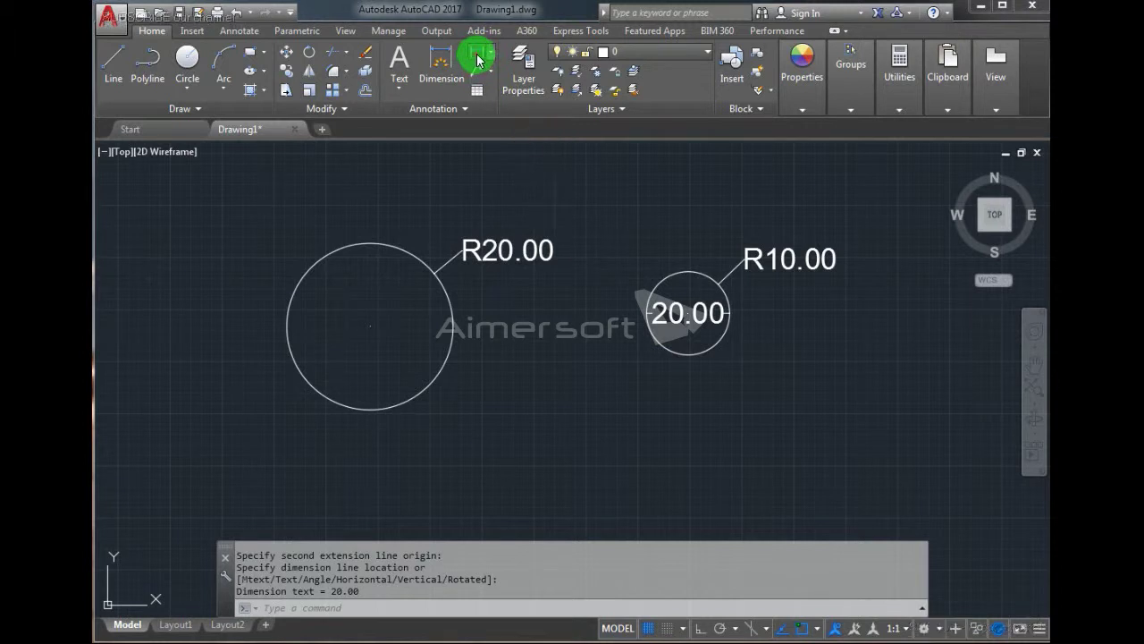
left_click(476, 52)
left_click(287, 327)
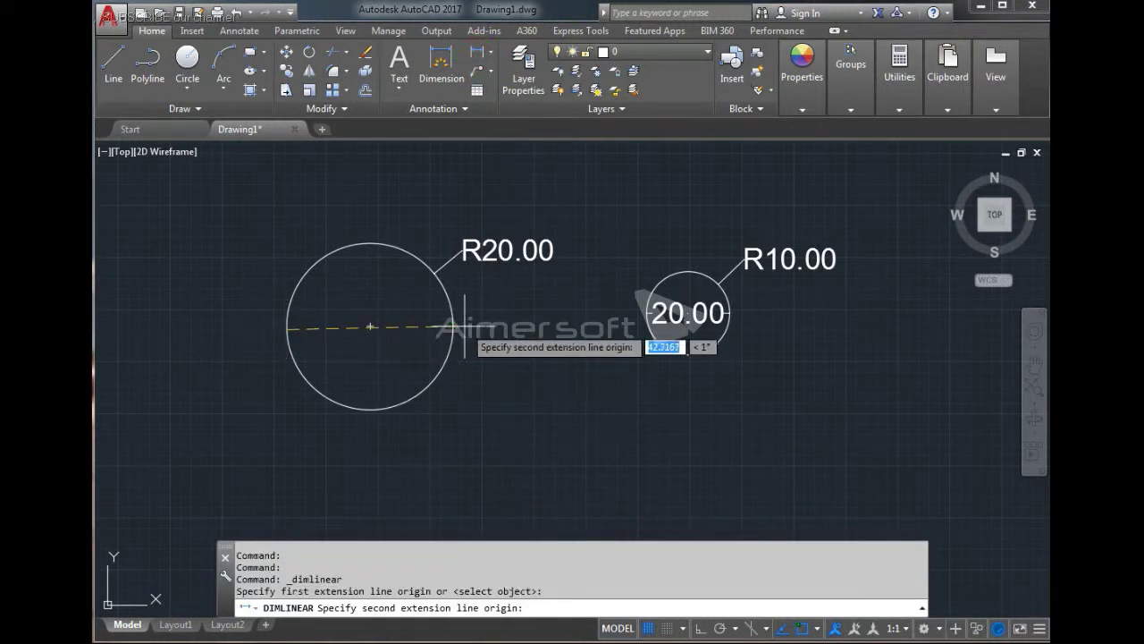
left_click(453, 327)
left_click(446, 328)
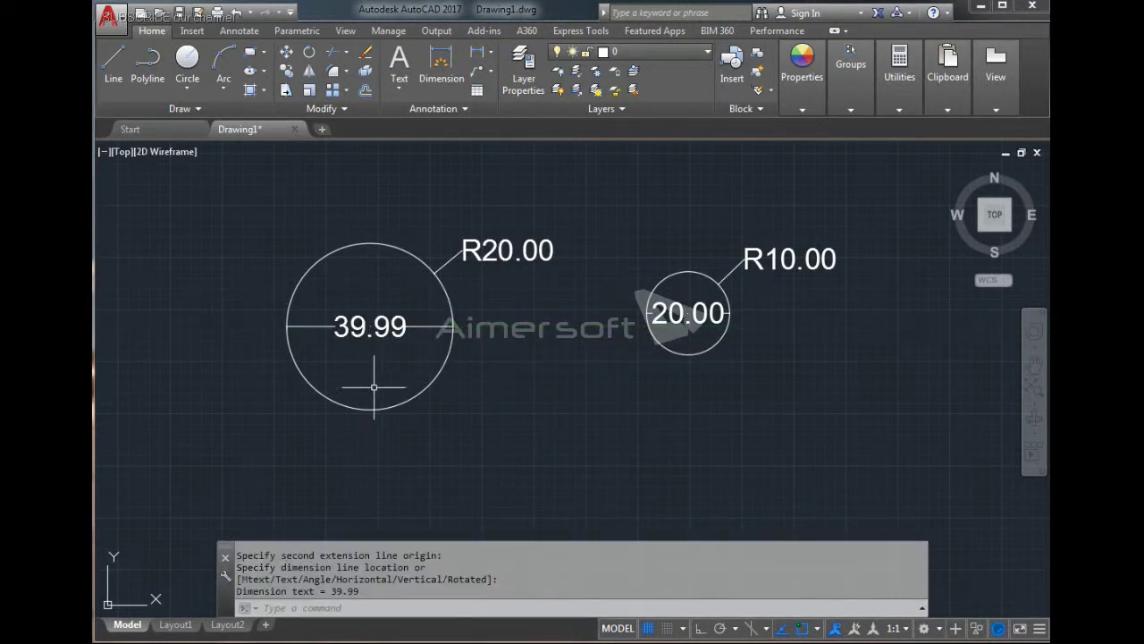
left_click_drag(382, 361, 386, 362)
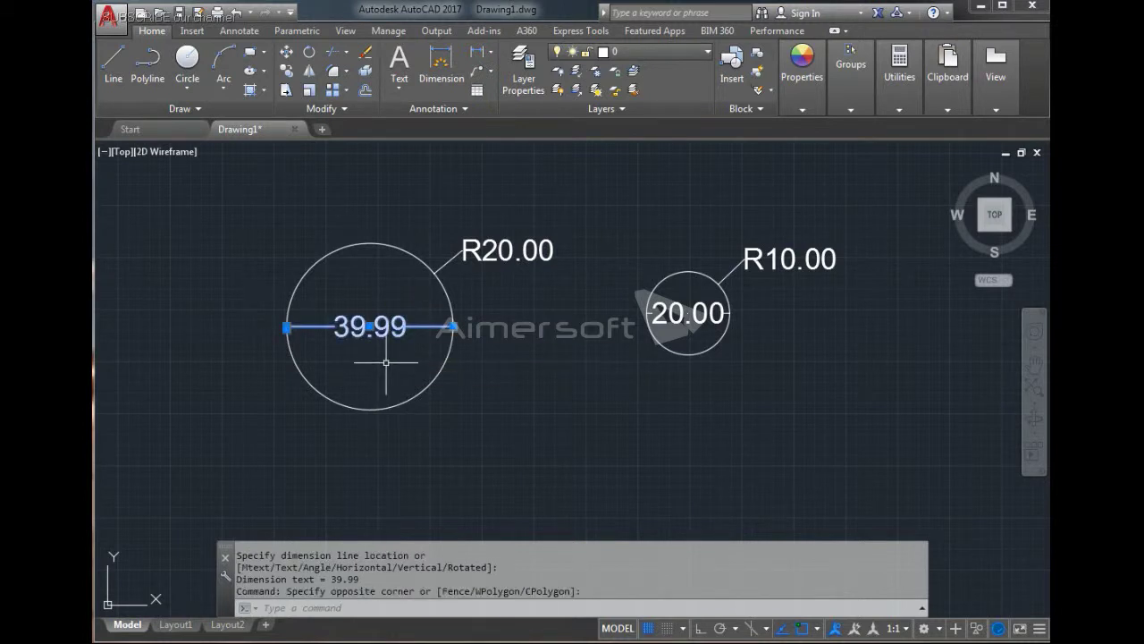
key("Delete")
- Dimension the large circle quadrant to quadrant as 40.00 and recentre the view
left_click(476, 54)
scroll(314, 331, "up", 2)
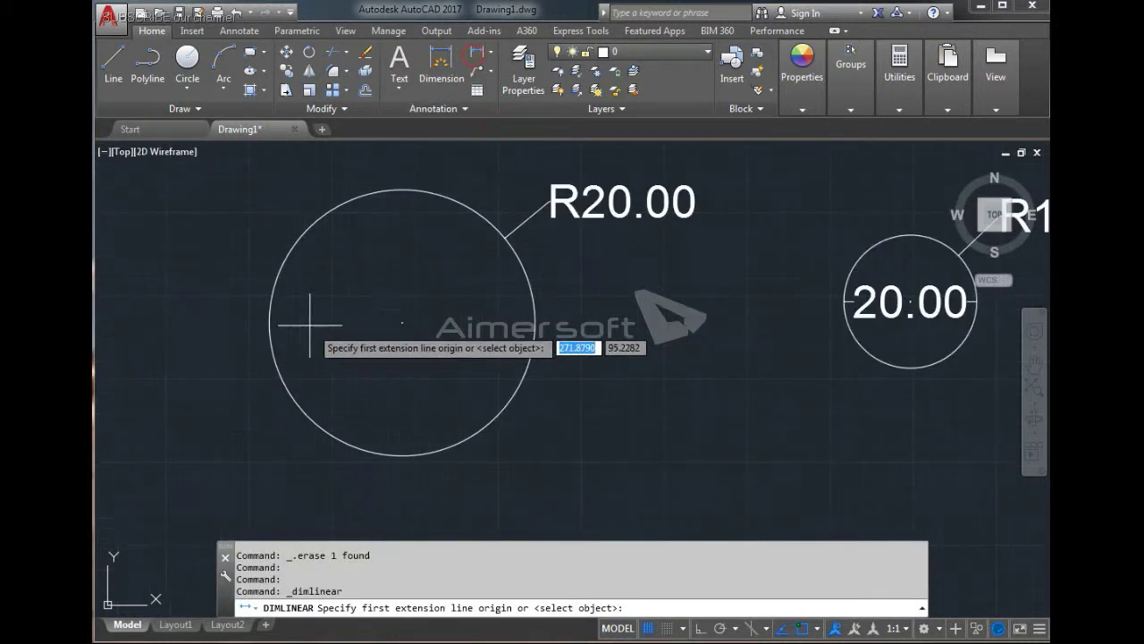
scroll(314, 331, "up", 2)
left_click(247, 320)
left_click(670, 320)
left_click(666, 323)
scroll(748, 388, "down", 2)
scroll(628, 421, "down", 2)
middle_click_drag(699, 414, 592, 403)
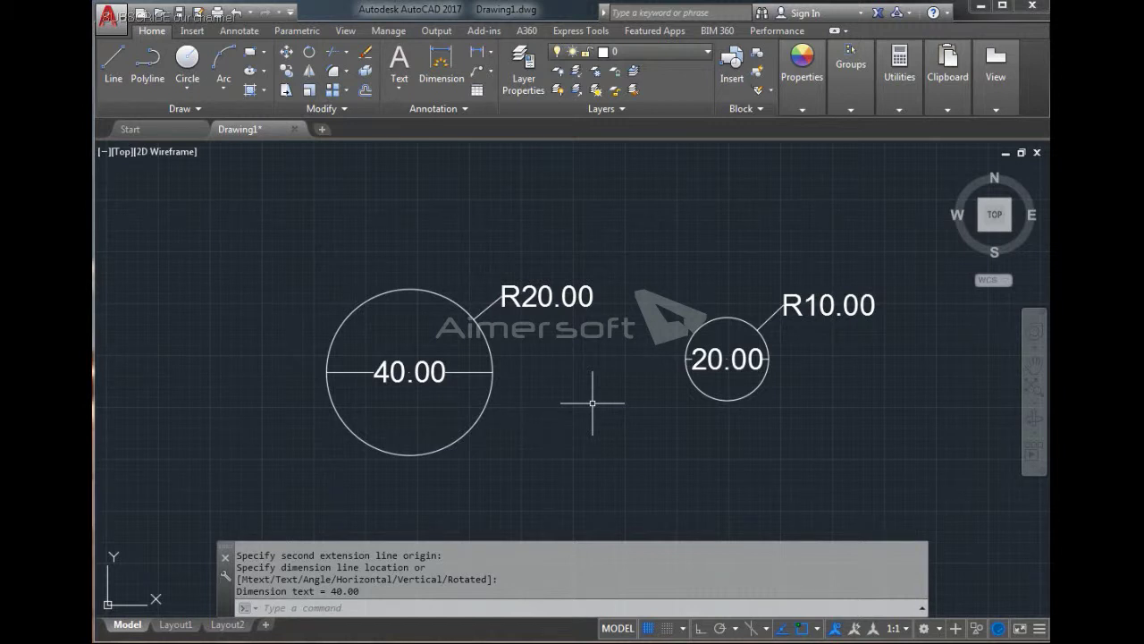
left_click(843, 258)
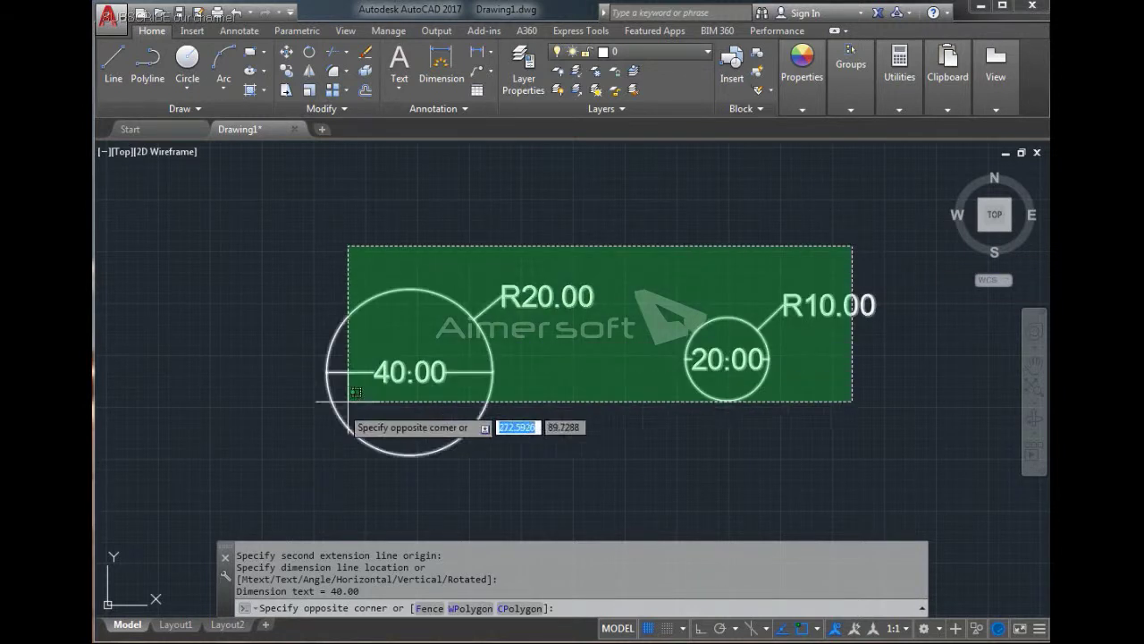
- Crossing-select both circles with their four dimensions and delete them, then dismiss the Circle dropdown
left_click(294, 495)
key("Delete")
key("Escape")
key("Escape")
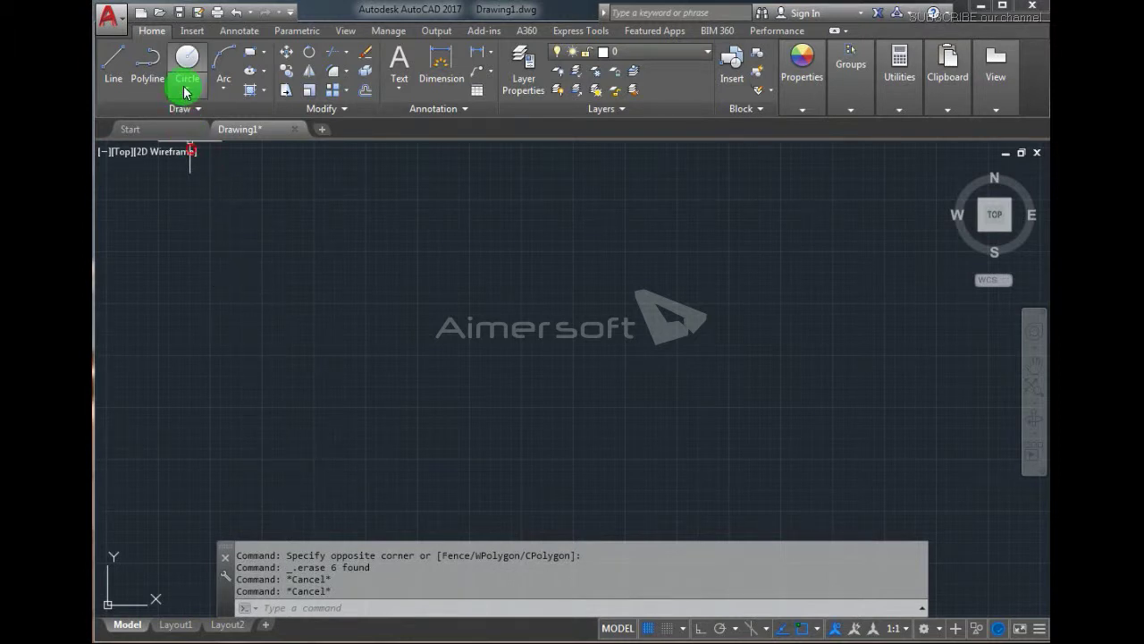
left_click(186, 86)
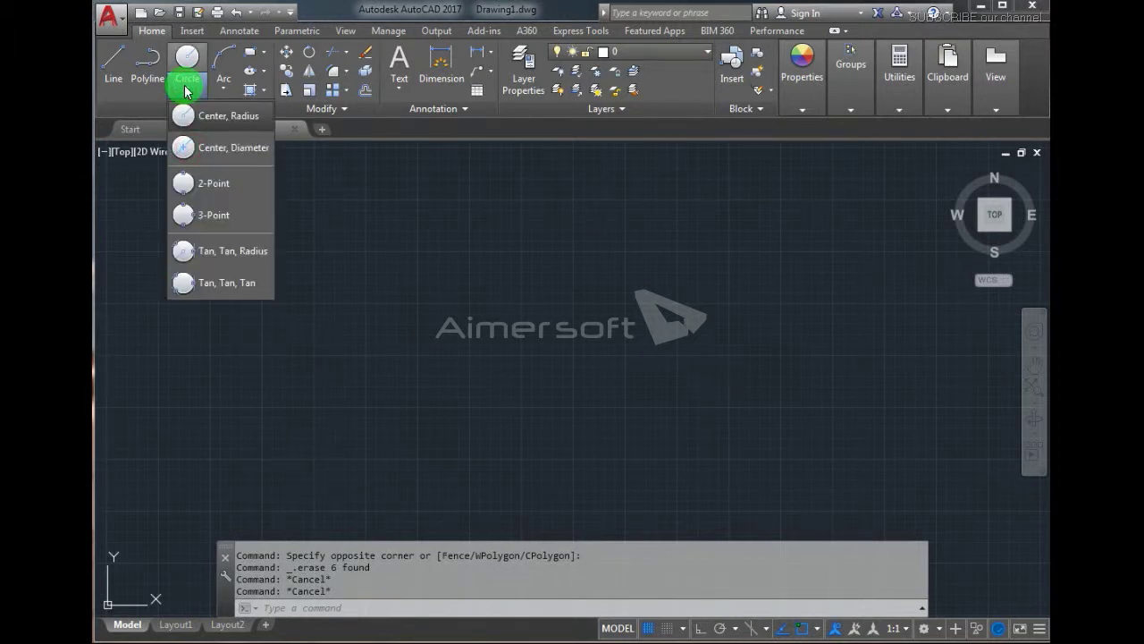
left_click(359, 307)
key("Escape")
key("Escape")
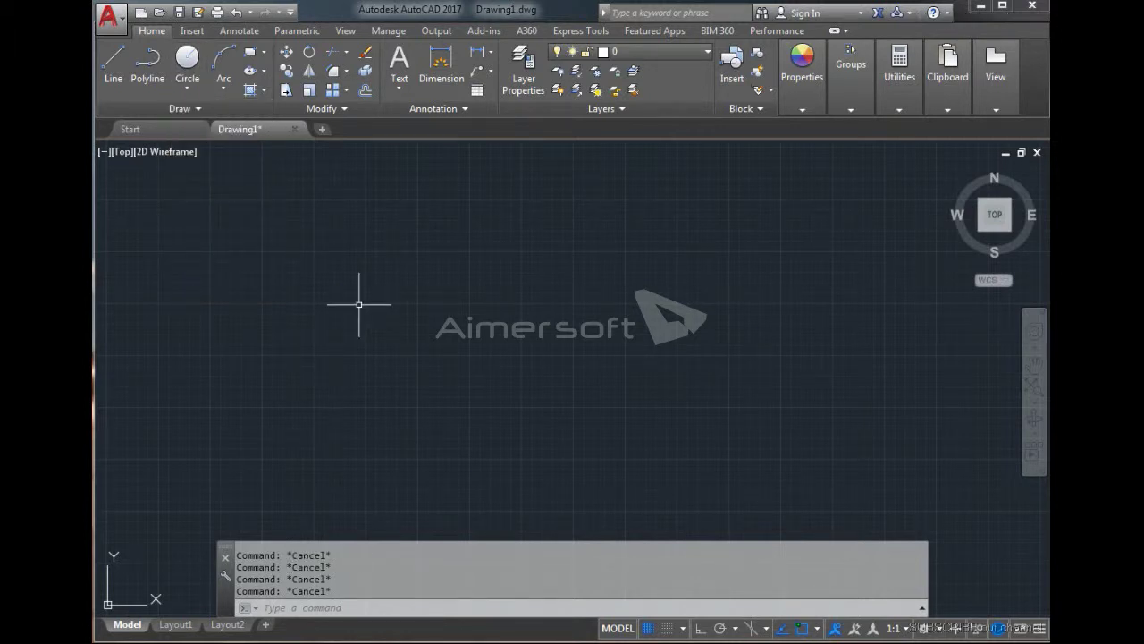
- Draw a horizontal line left of centre with LINE, leaving a gap before a second line to the right
type("l")
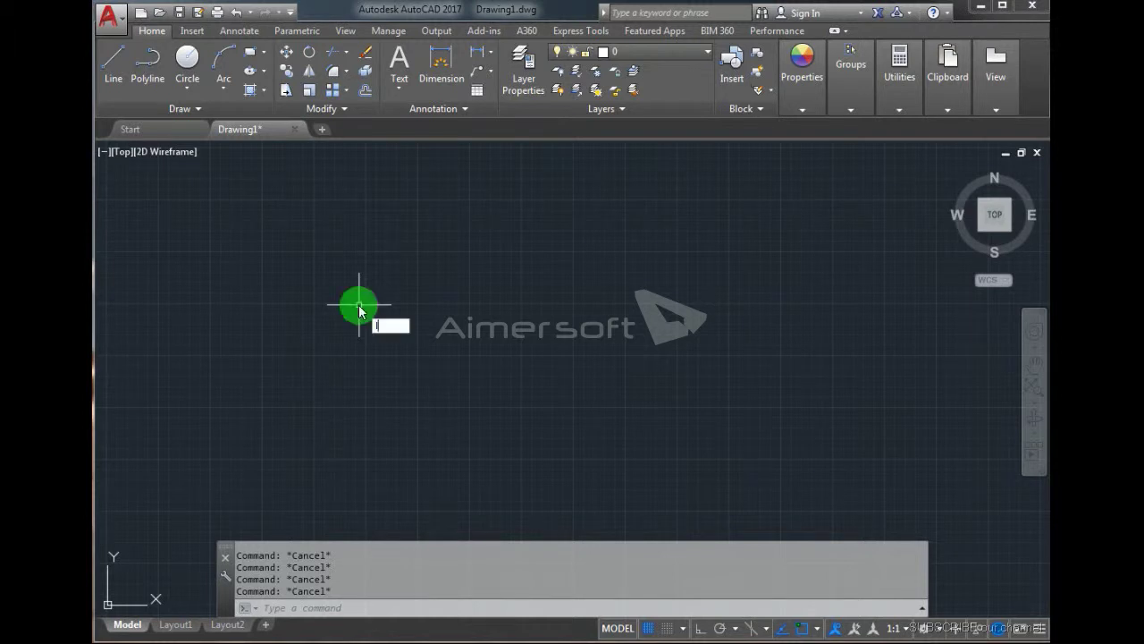
key("Return")
left_click(302, 319)
left_click(493, 320)
key("Return")
key("Return")
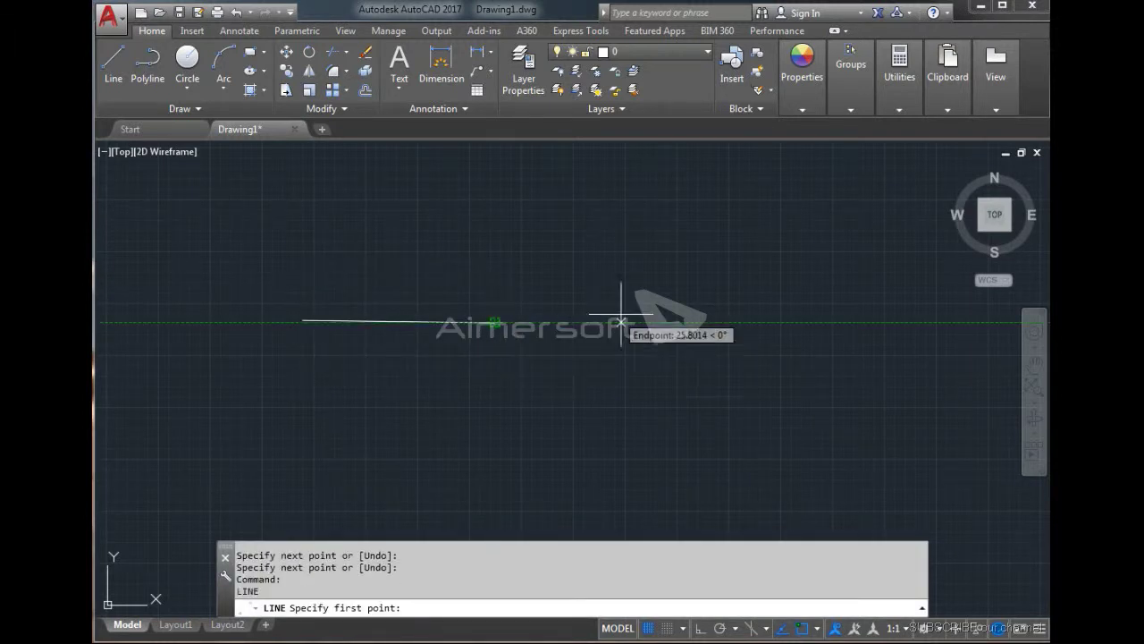
left_click(652, 324)
key("Escape")
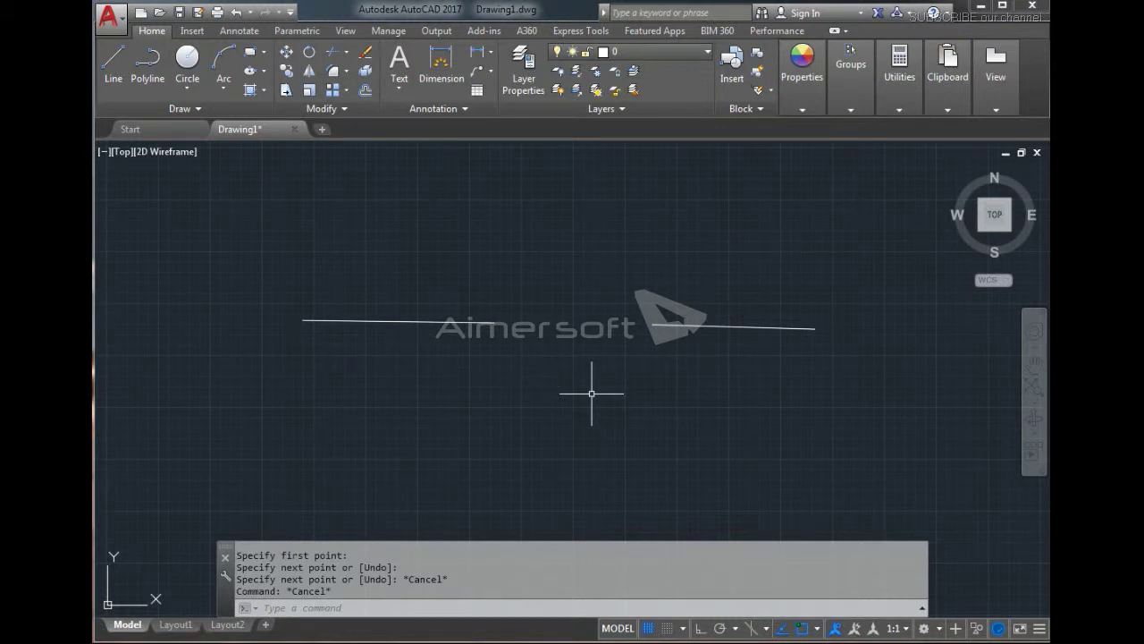
- Draw a centre-radius circle centred in the gap between the two lines
type("c")
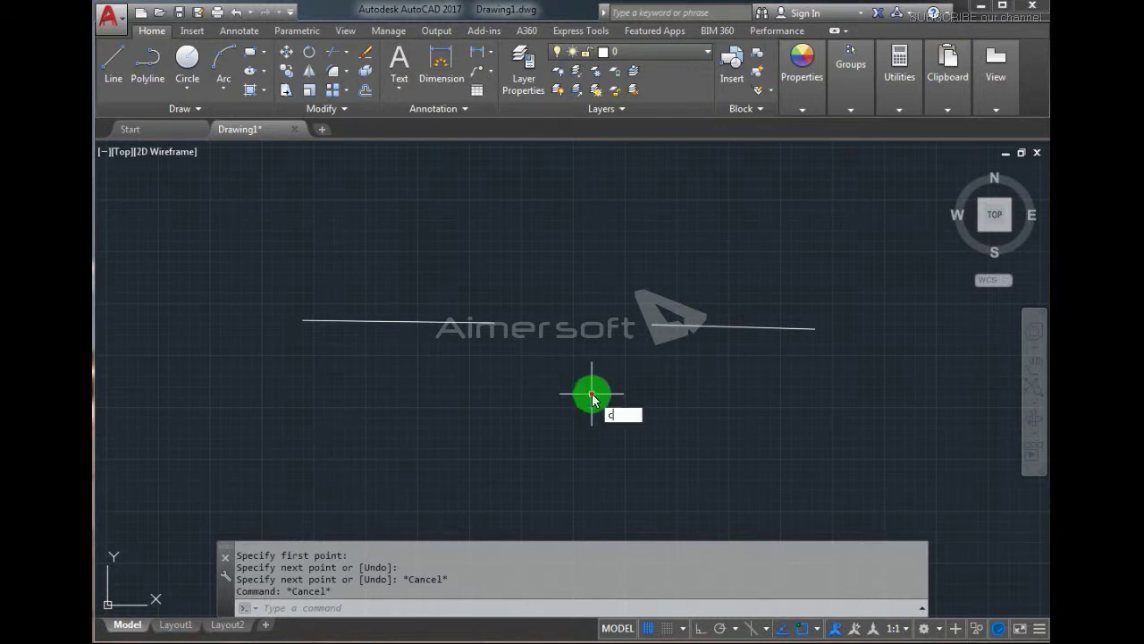
key("Return")
scroll(590, 370, "up", 2)
scroll(605, 332, "up", 2)
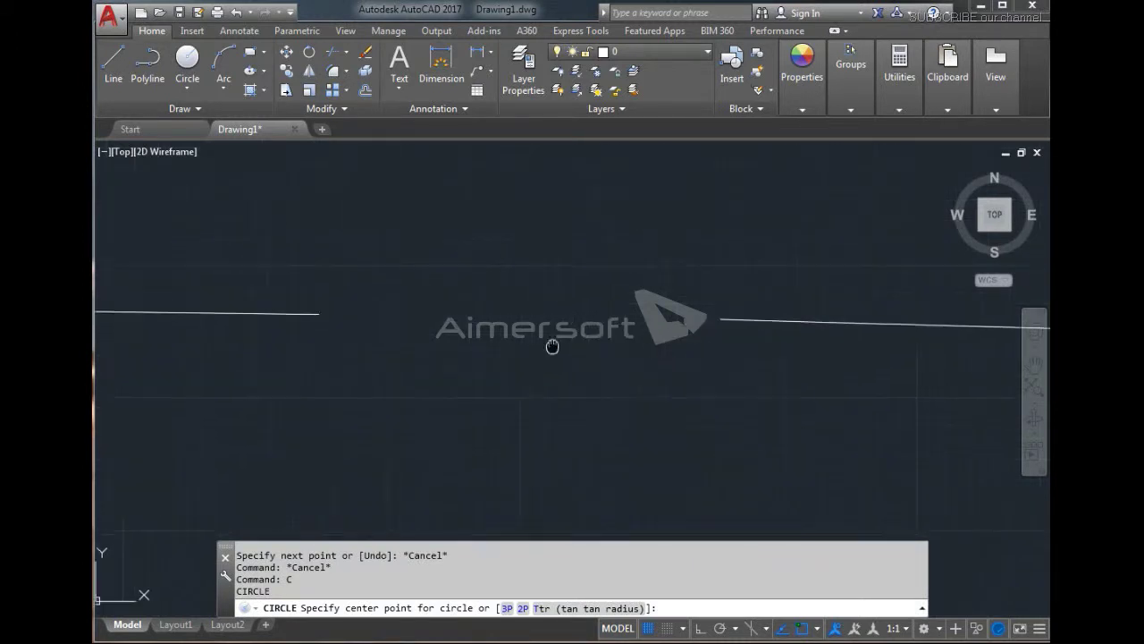
left_click(460, 312)
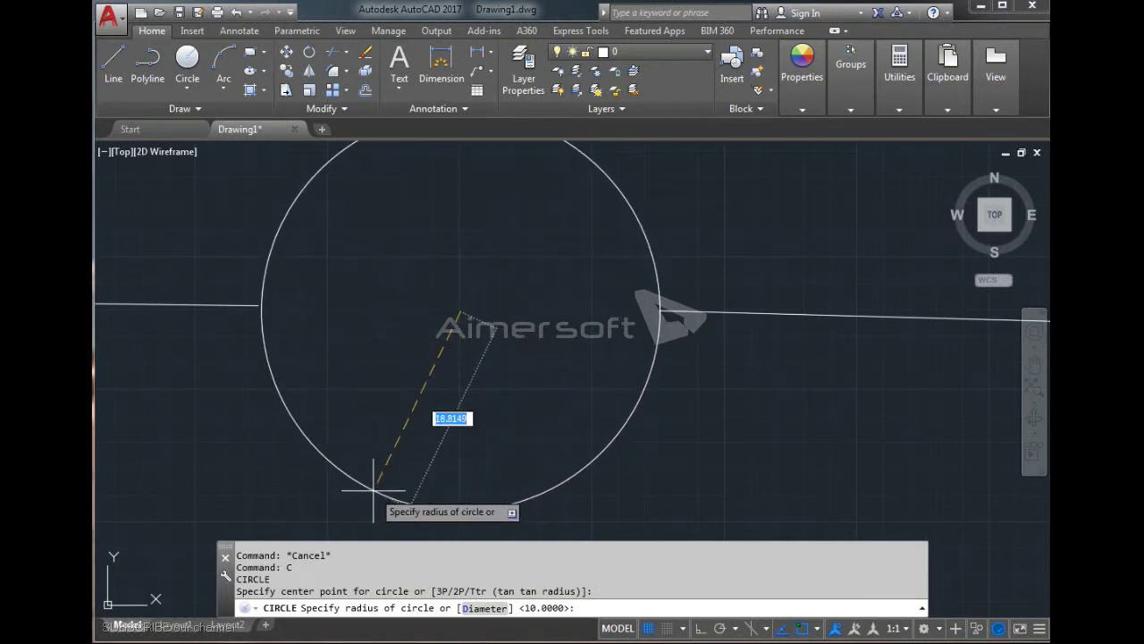
left_click(374, 489)
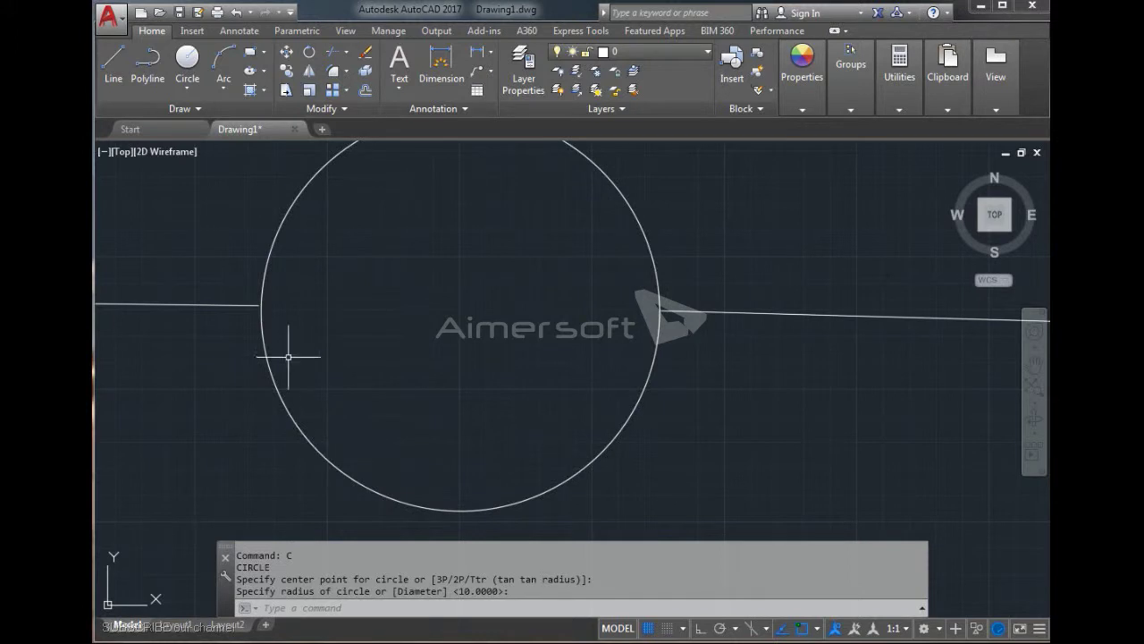
- Window-select the new circle and erase it
scroll(664, 314, "up", 3)
scroll(562, 337, "down", 2)
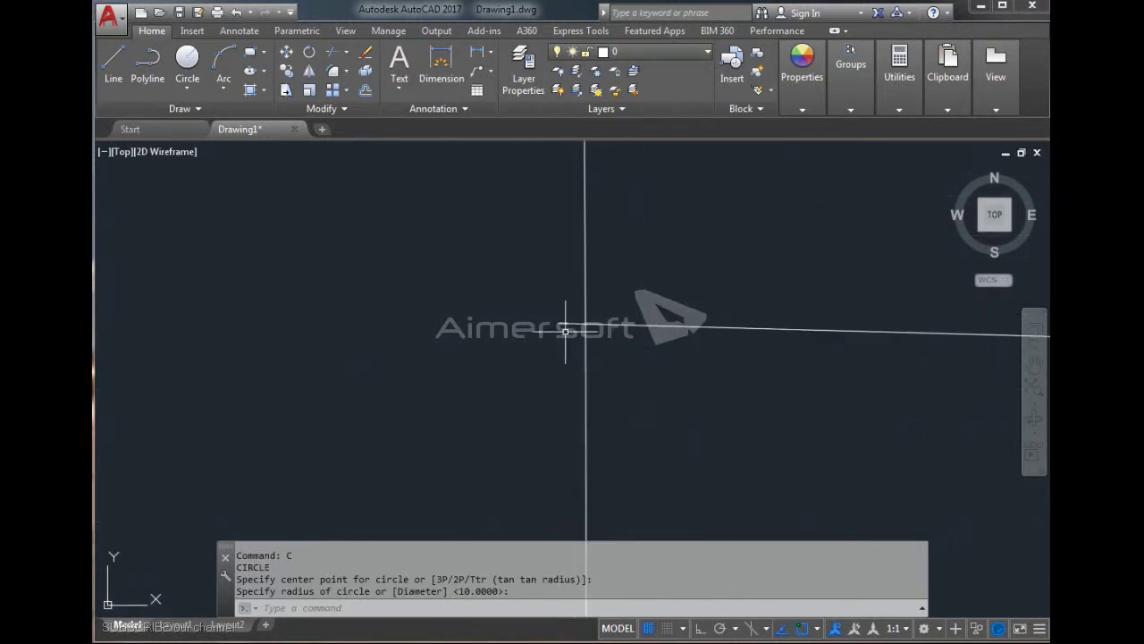
scroll(626, 358, "down", 3)
scroll(655, 362, "down", 3)
left_click(690, 282)
left_click(624, 343)
key("Delete")
- Draw a 2P circle whose diameter runs from the left line's end to the right line's end
key("Escape")
key("Escape")
key("Escape")
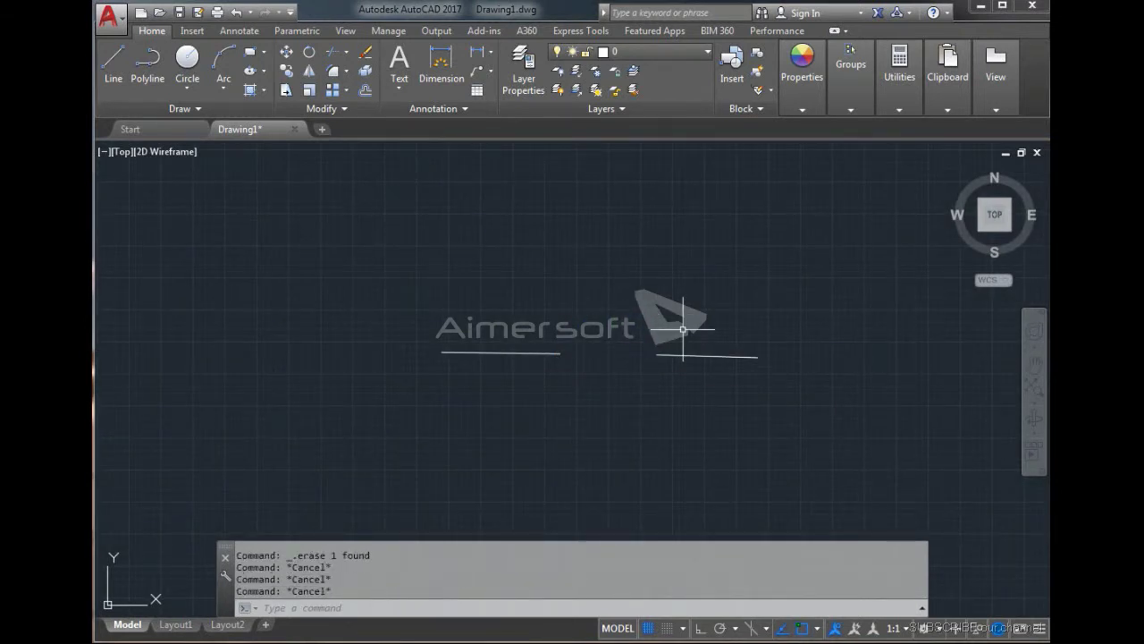
scroll(683, 329, "up", 4)
middle_click_drag(562, 343, 670, 324)
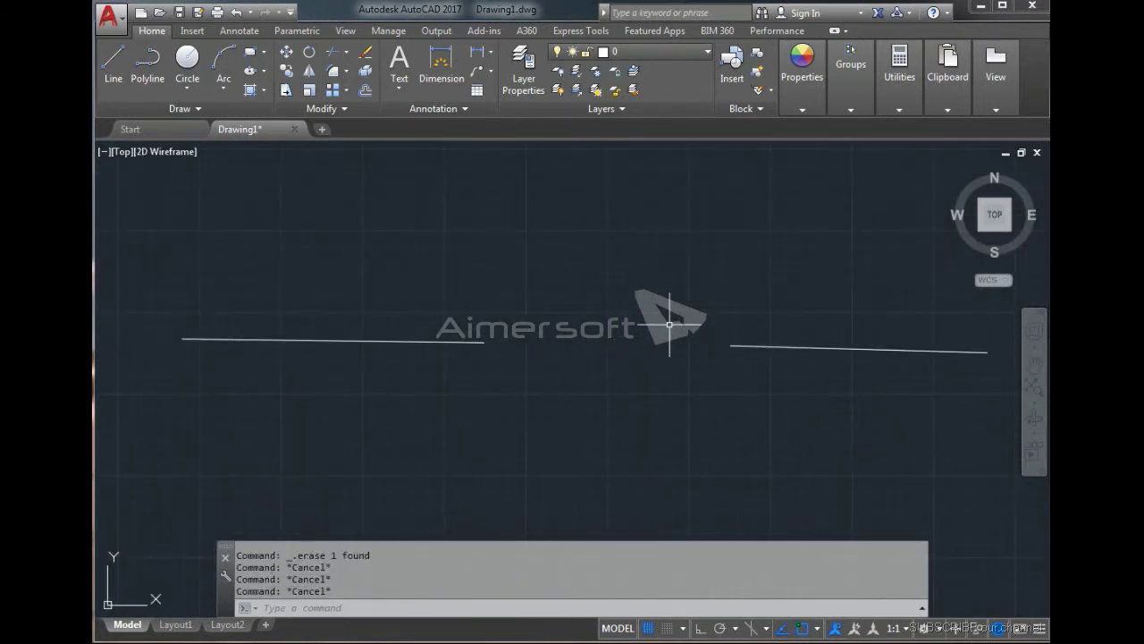
key("Escape")
type("c")
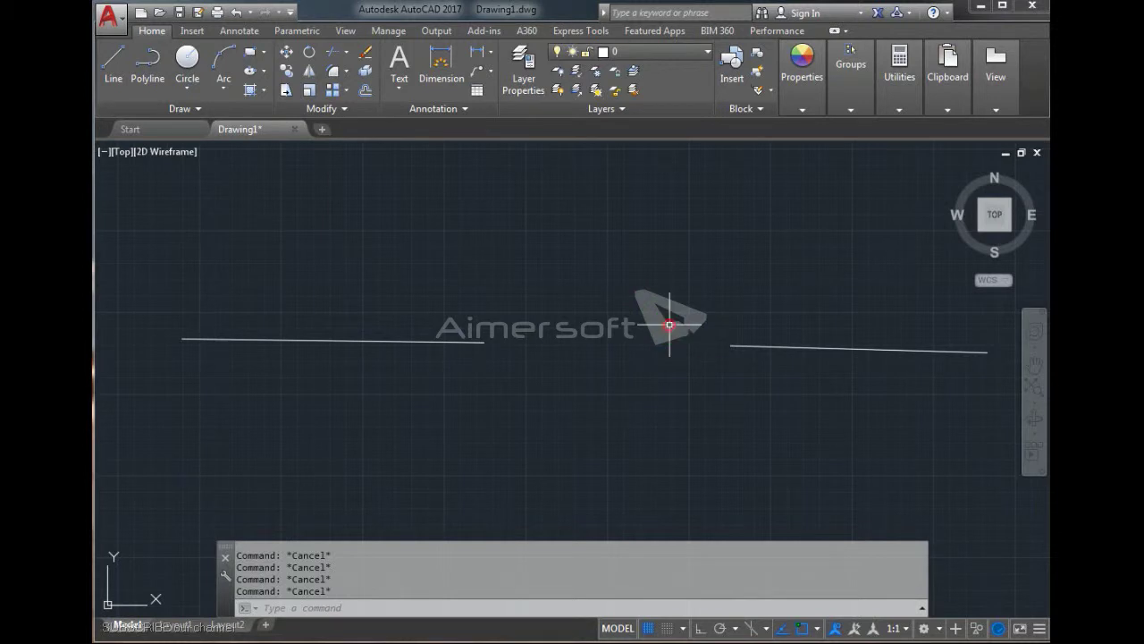
key("Return")
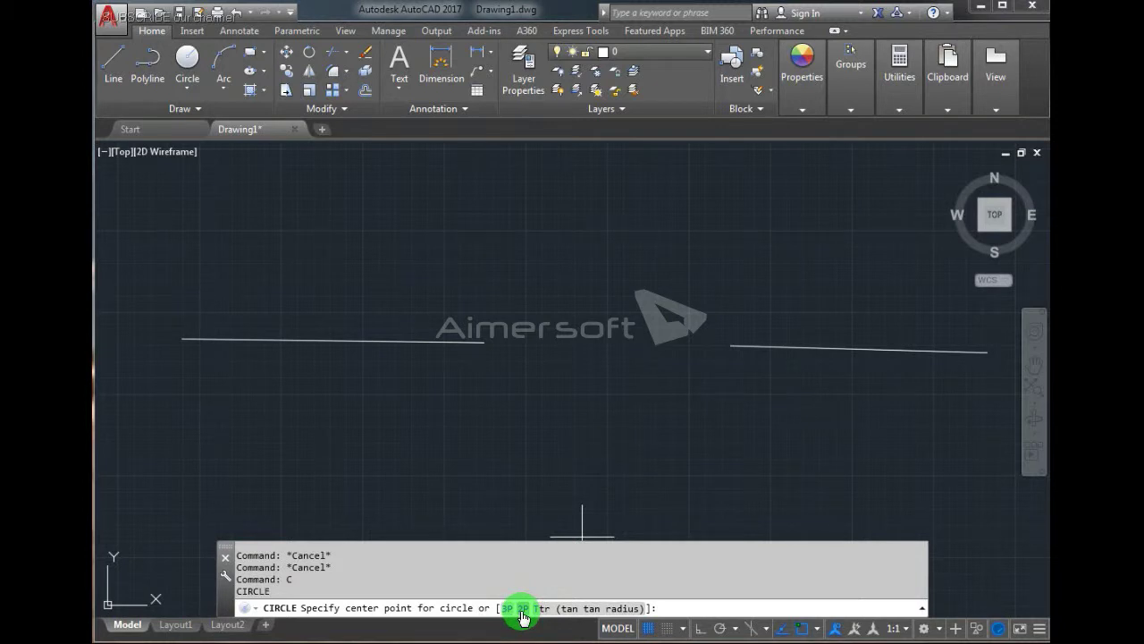
left_click(523, 609)
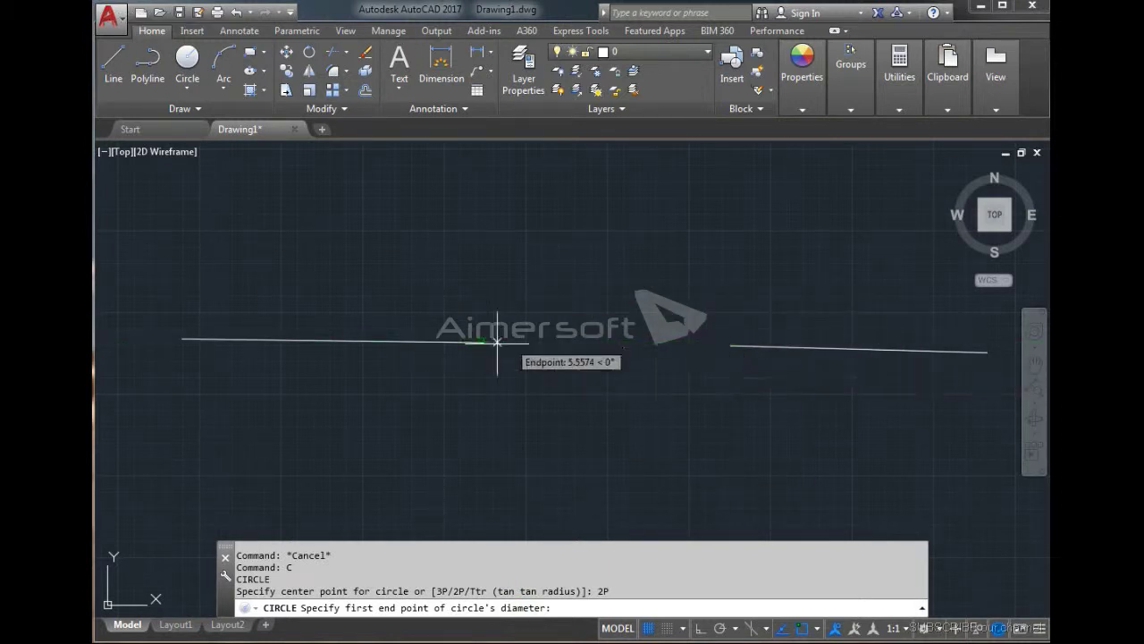
left_click(483, 341)
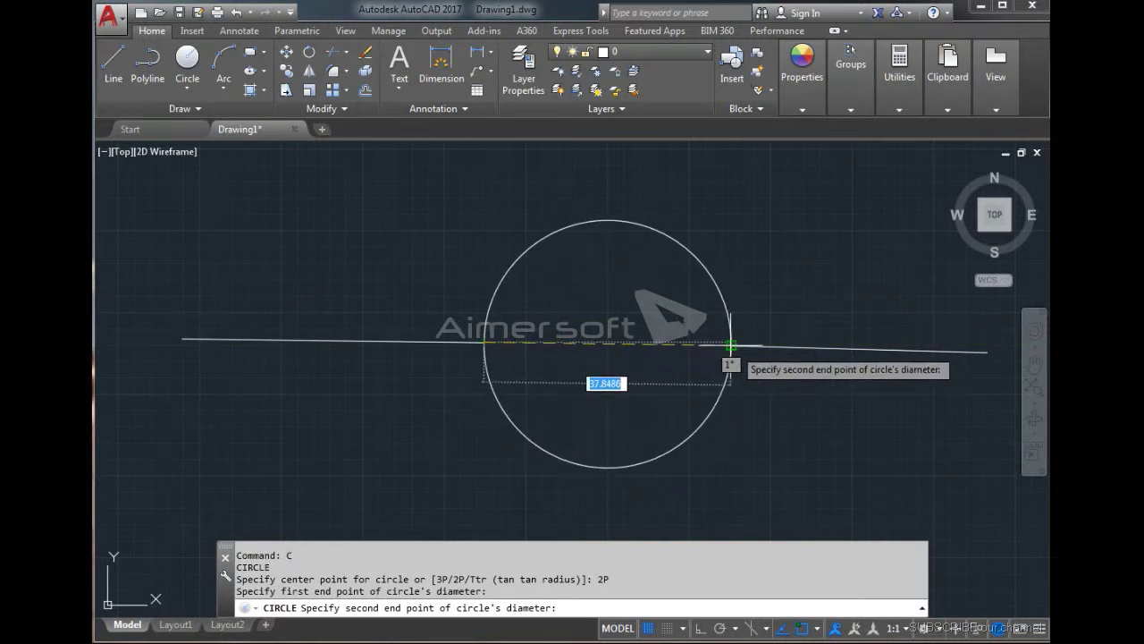
left_click(731, 345)
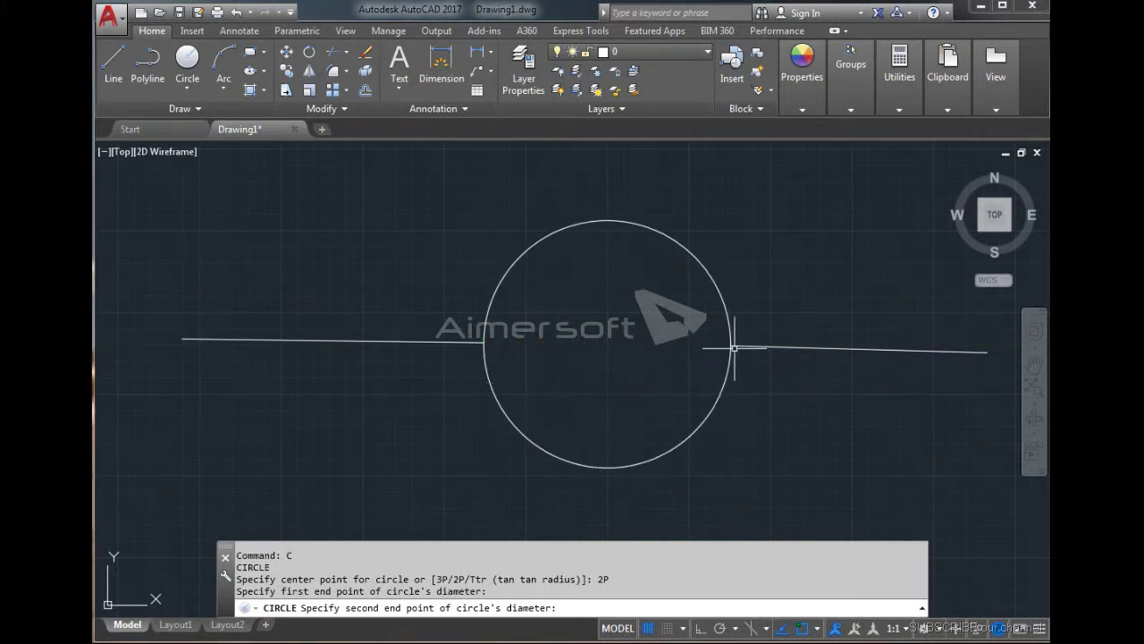
- Crossing-select the circle and both lines and delete them
scroll(456, 326, "up", 5)
scroll(358, 313, "up", 5)
scroll(218, 319, "down", 3)
scroll(421, 378, "down", 3)
scroll(472, 345, "up", 4)
scroll(502, 227, "up", 3)
scroll(543, 388, "down", 1)
scroll(613, 388, "down", 3)
scroll(600, 403, "down", 3)
scroll(575, 396, "up", 2)
scroll(575, 396, "up", 2)
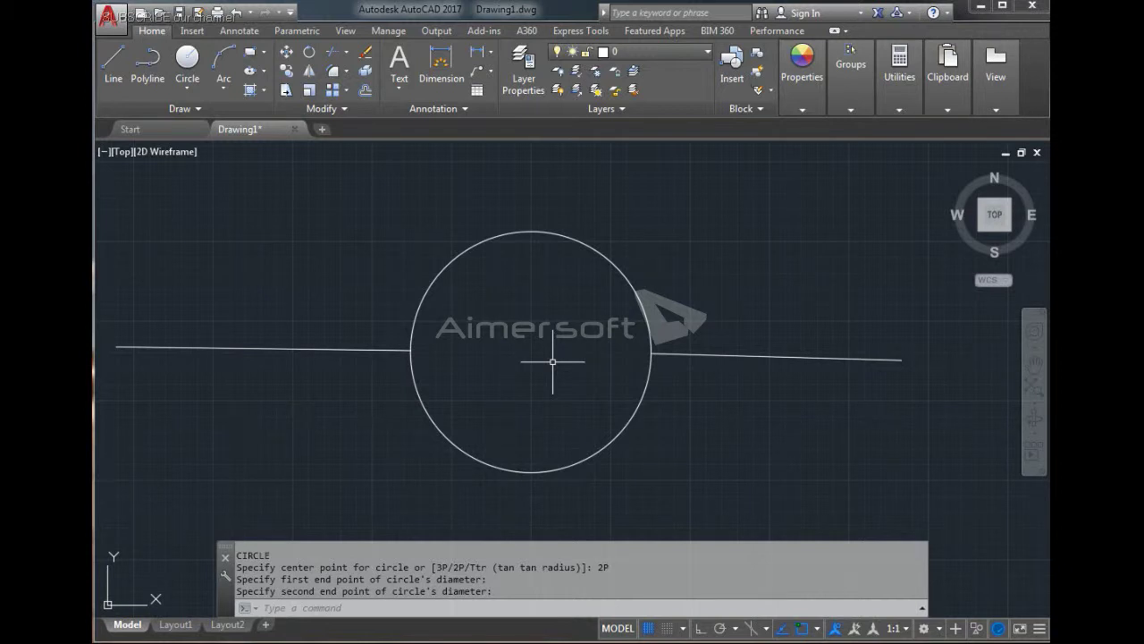
left_click_drag(679, 300, 416, 491)
key("Delete")
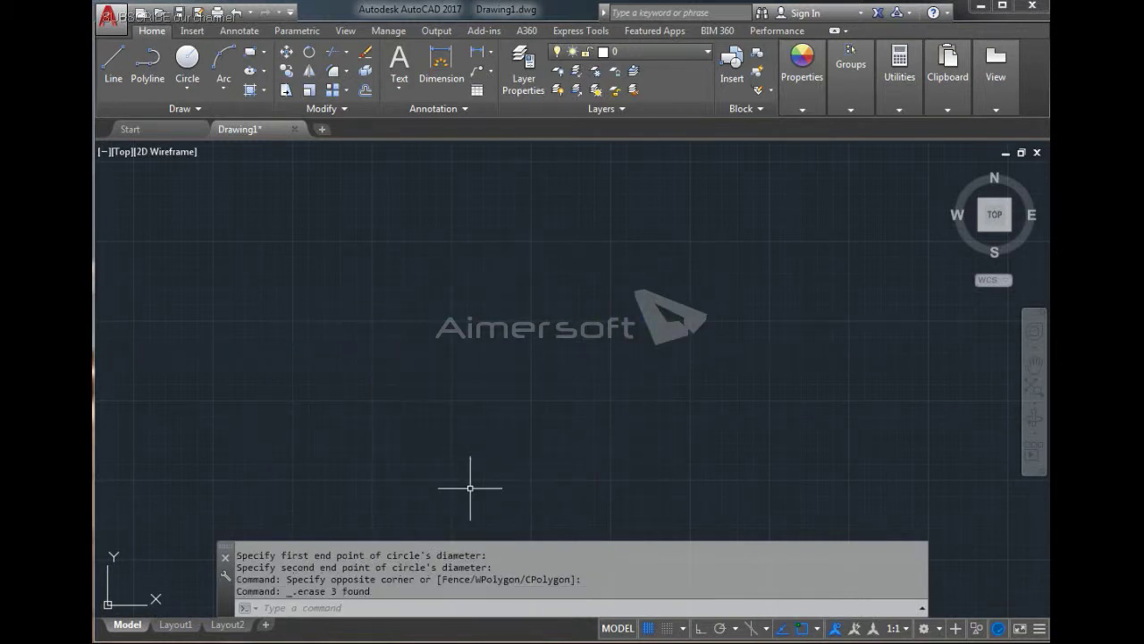
- Draw a horizontal line ending near centre and a vertical line rising above the gap
key("Escape")
key("Escape")
key("Escape")
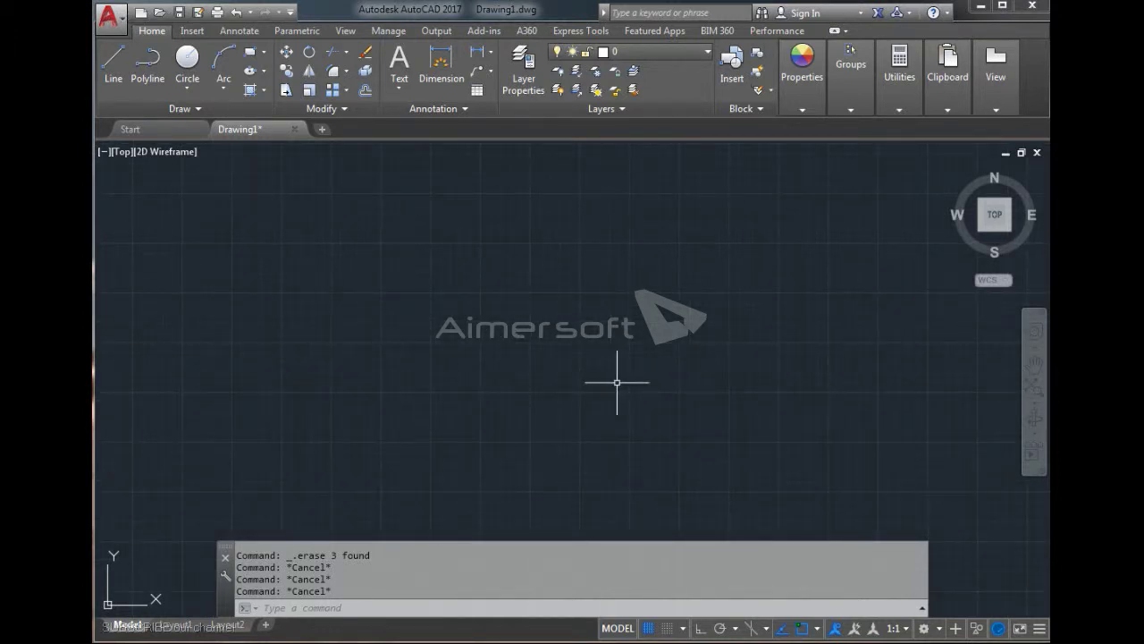
type("L")
key("Return")
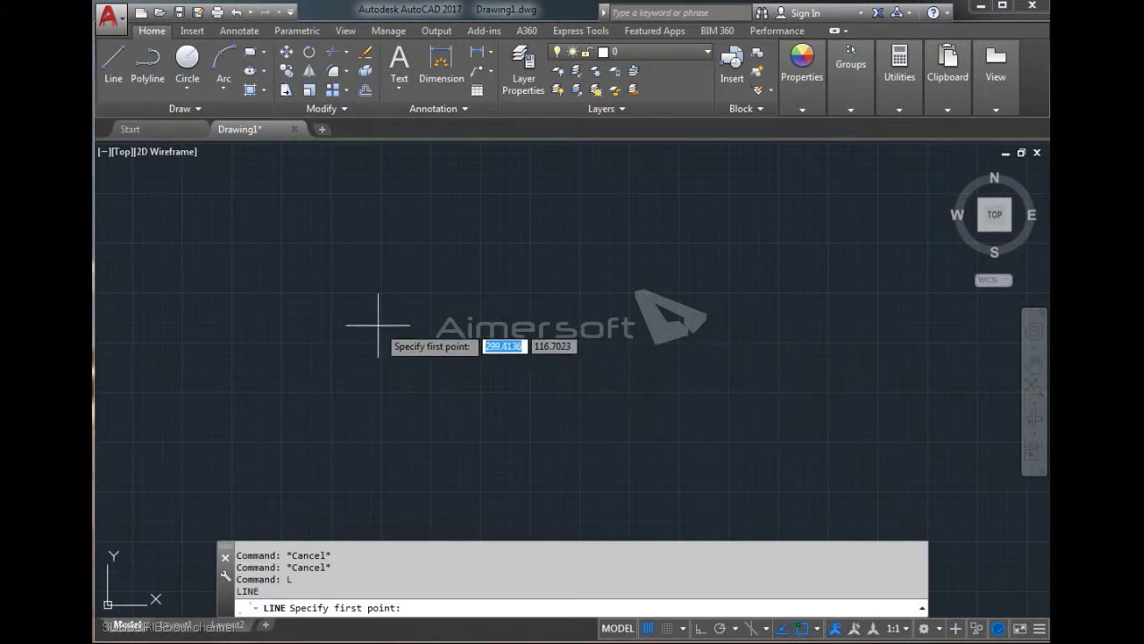
left_click(365, 332)
left_click(572, 338)
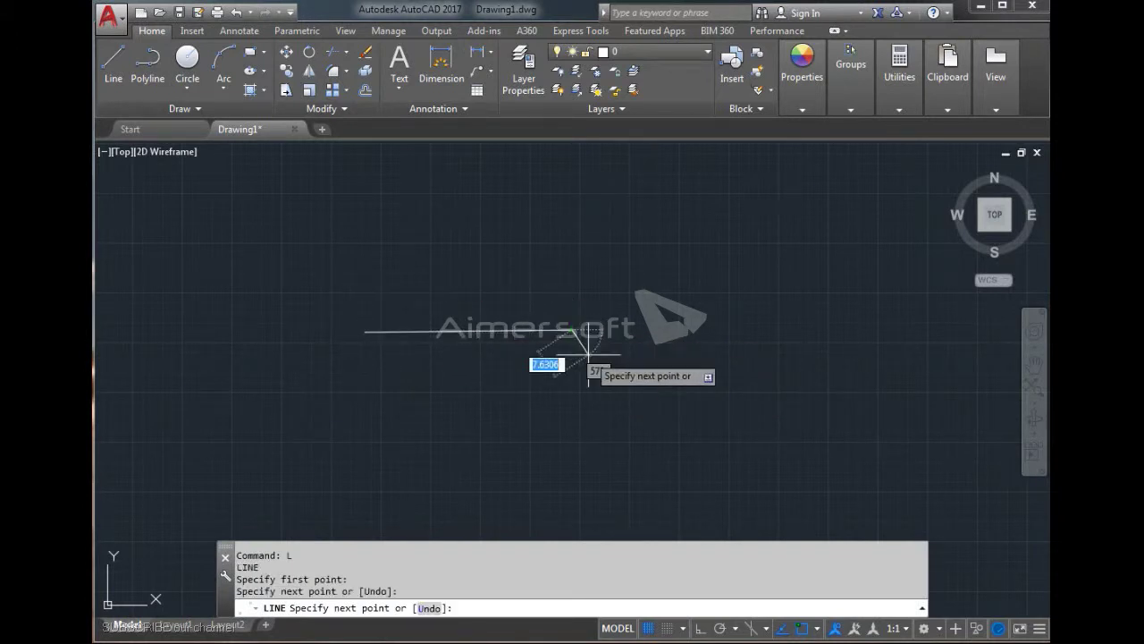
key("Return")
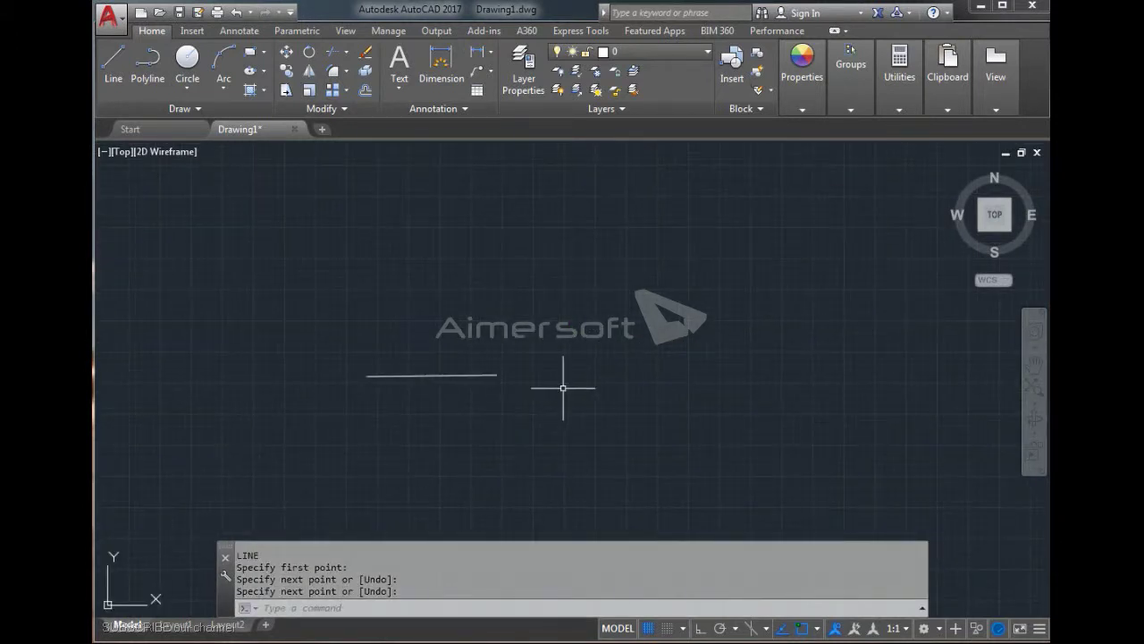
key("Return")
left_click(563, 320)
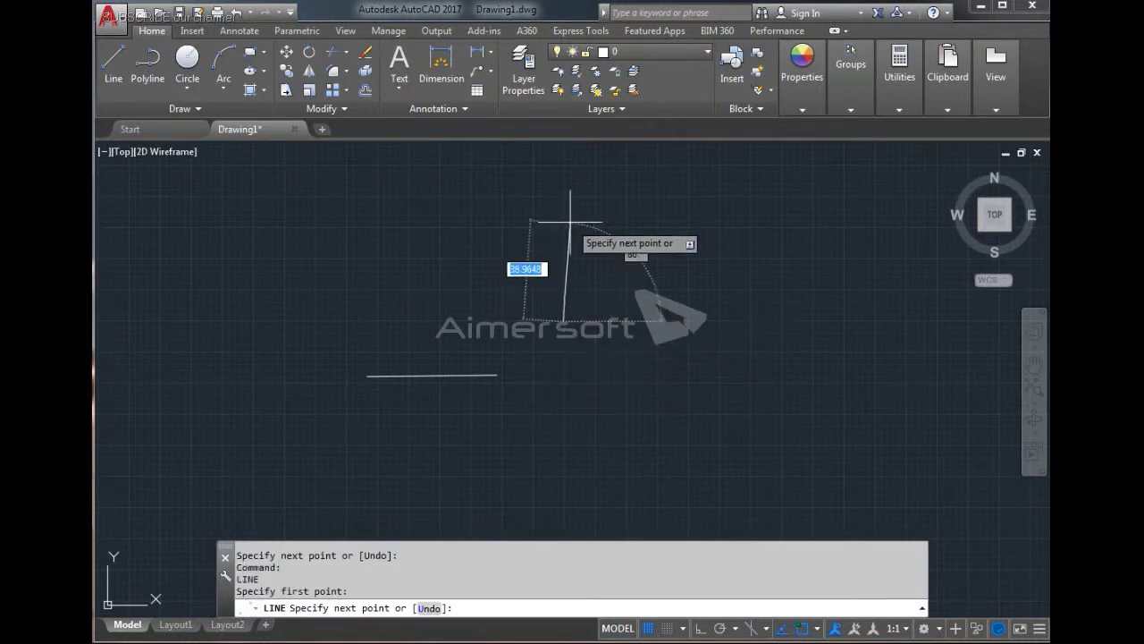
left_click(561, 203)
key("Return")
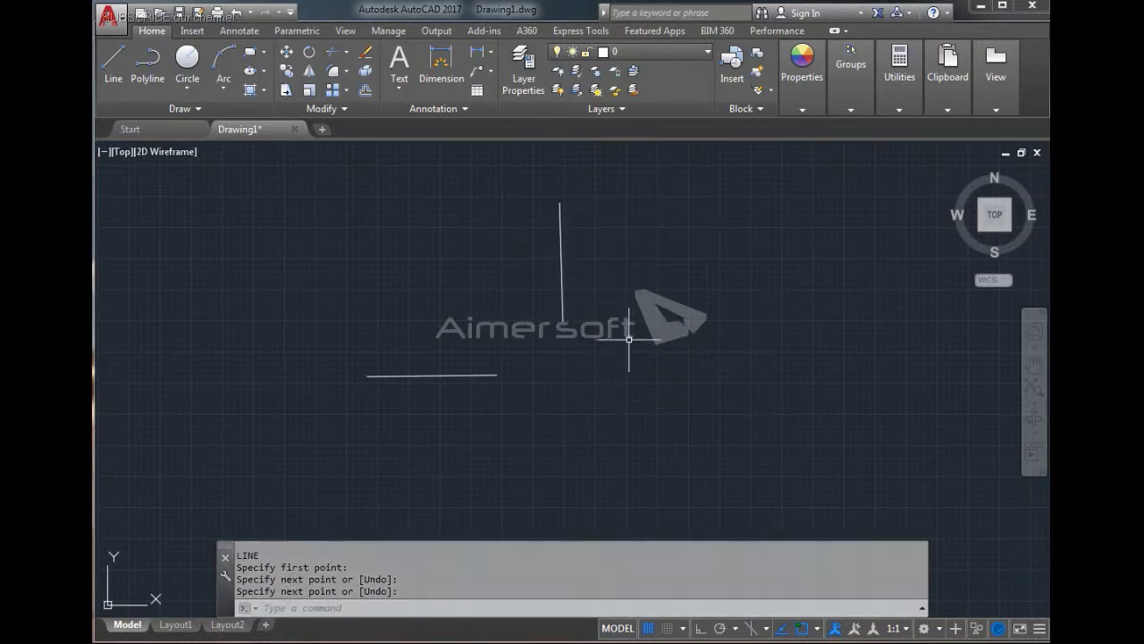
- Draw a second horizontal line to the right of the gap
key("Return")
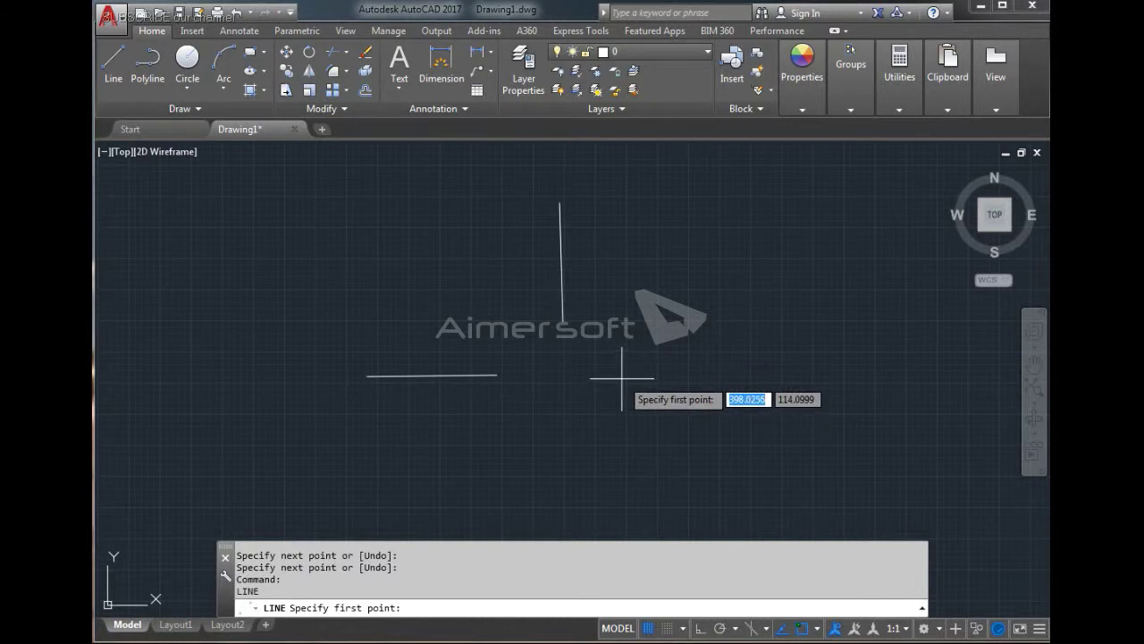
left_click(622, 378)
left_click(791, 382)
key("Return")
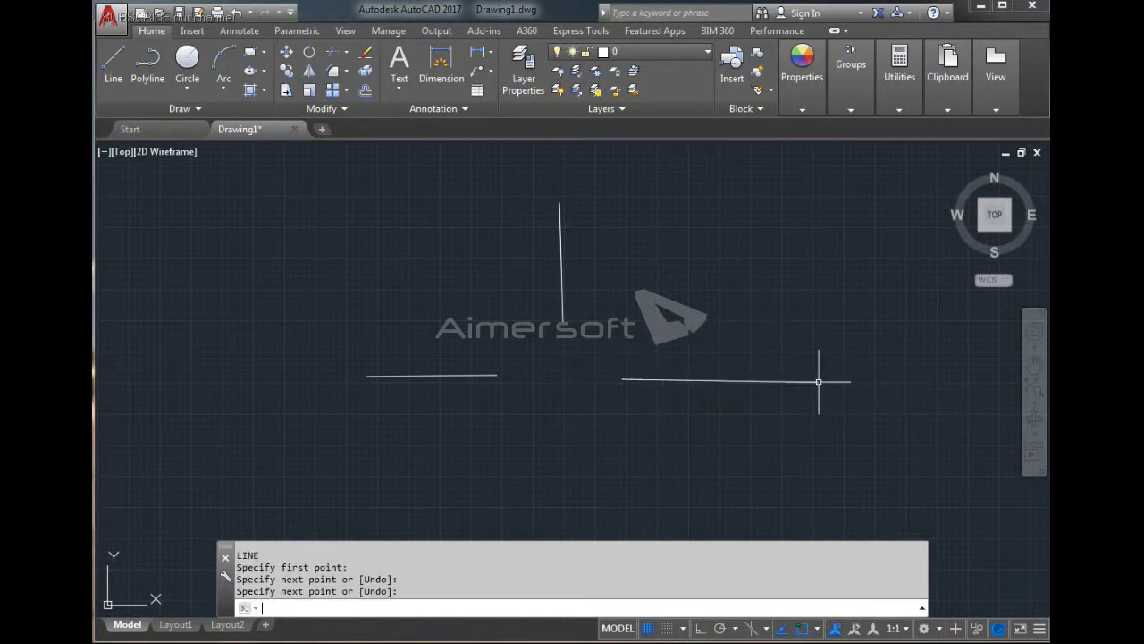
scroll(562, 378, "up", 2)
scroll(559, 356, "up", 1)
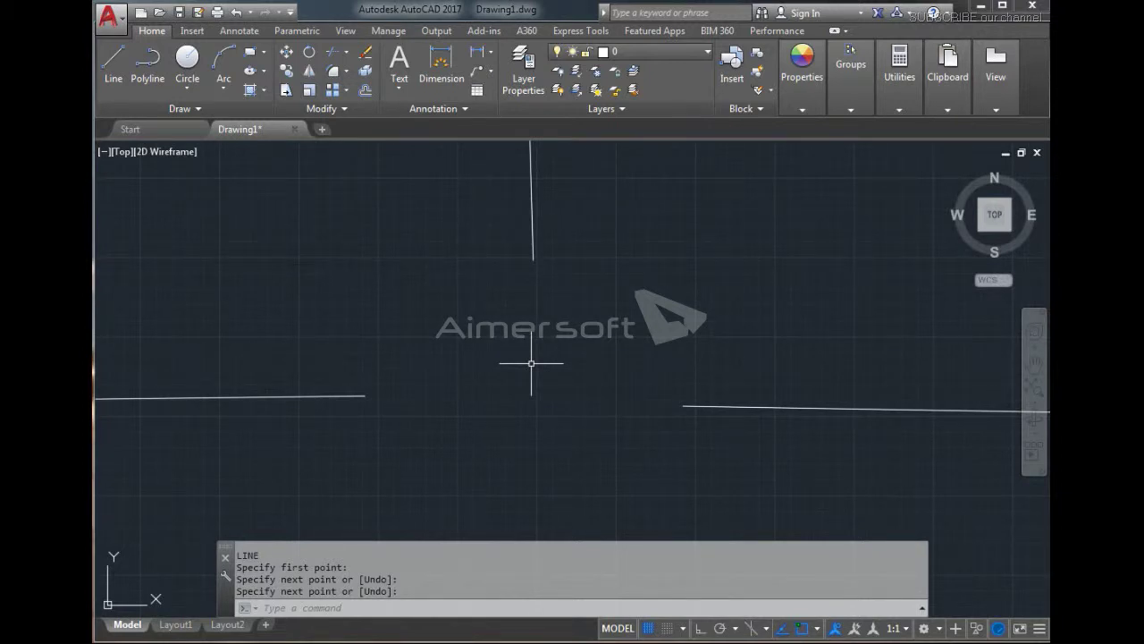
- Draw a three-point circle through the ends of the vertical, left and right lines
type("c")
key("Return")
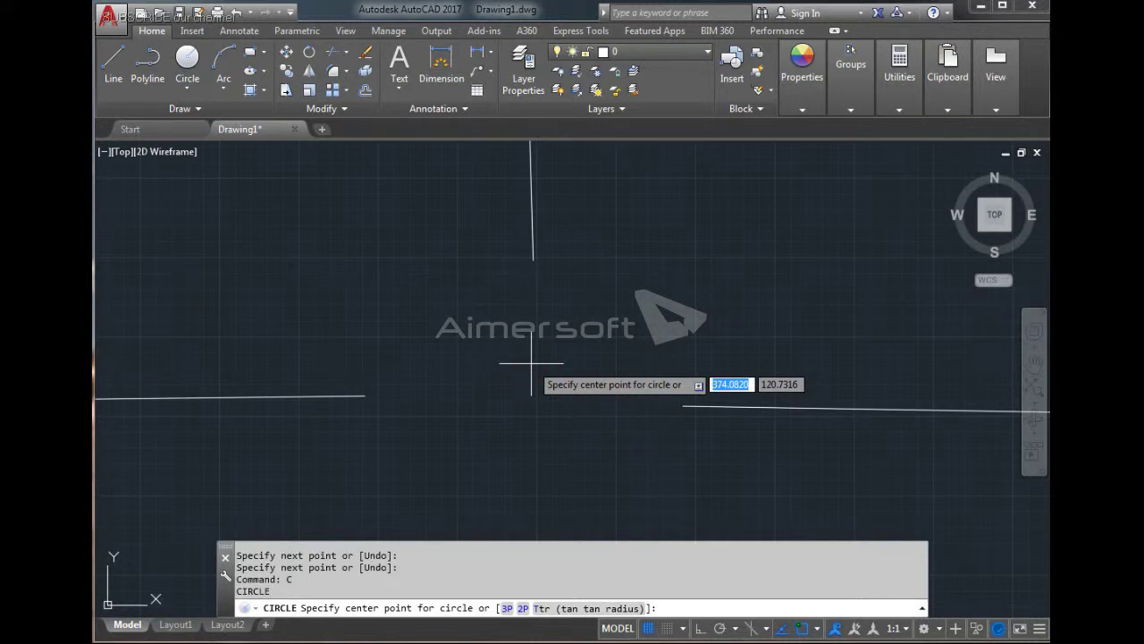
left_click(507, 608)
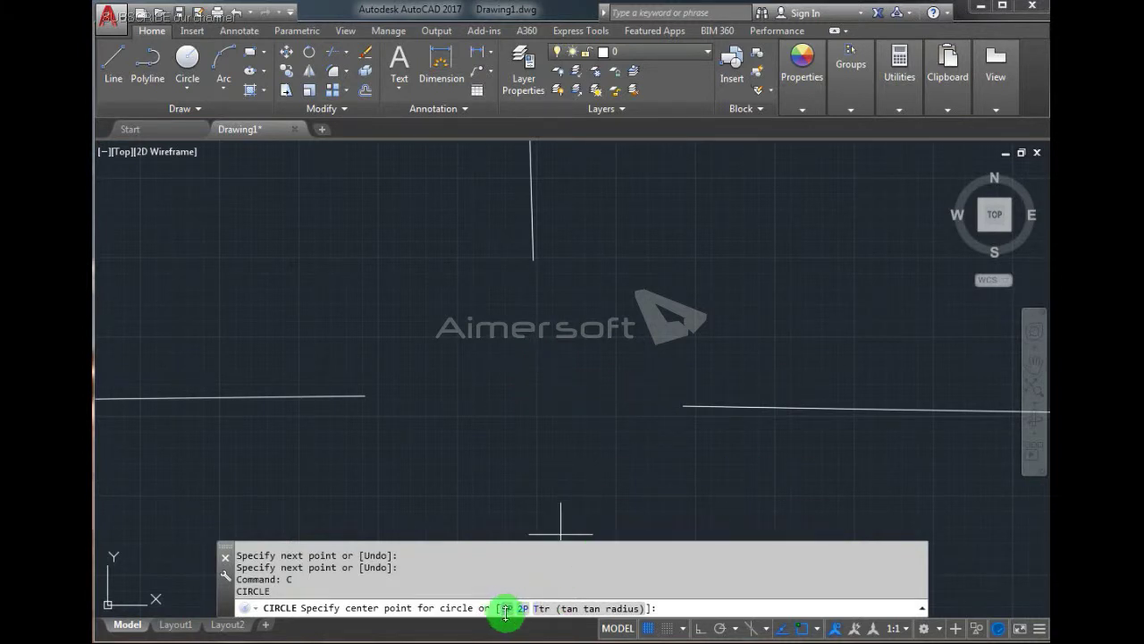
left_click(507, 608)
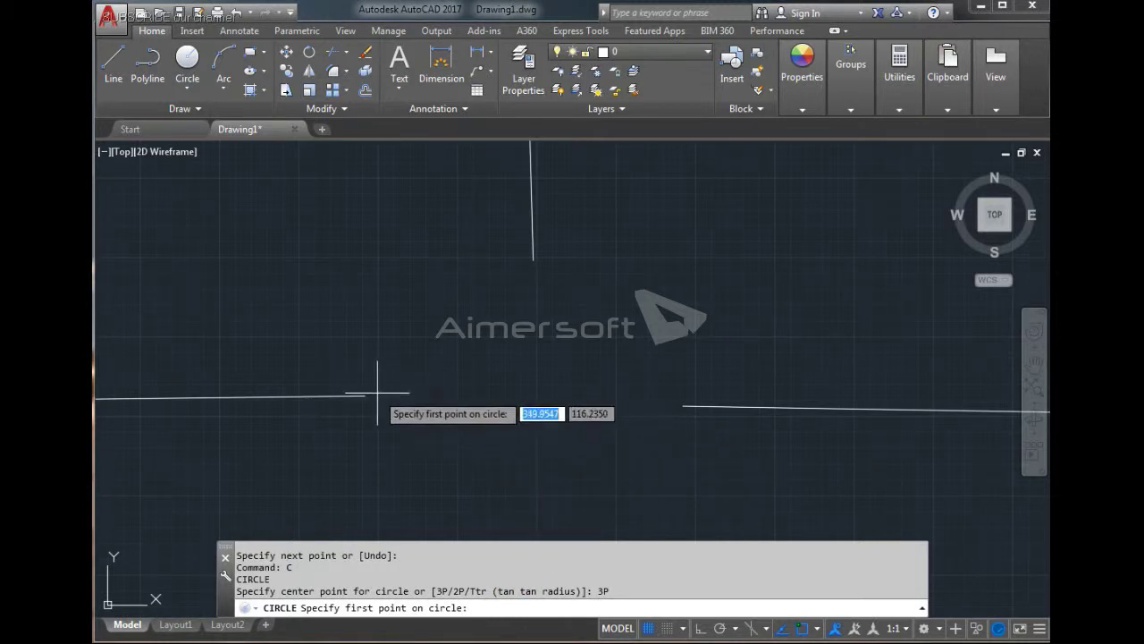
left_click(533, 259)
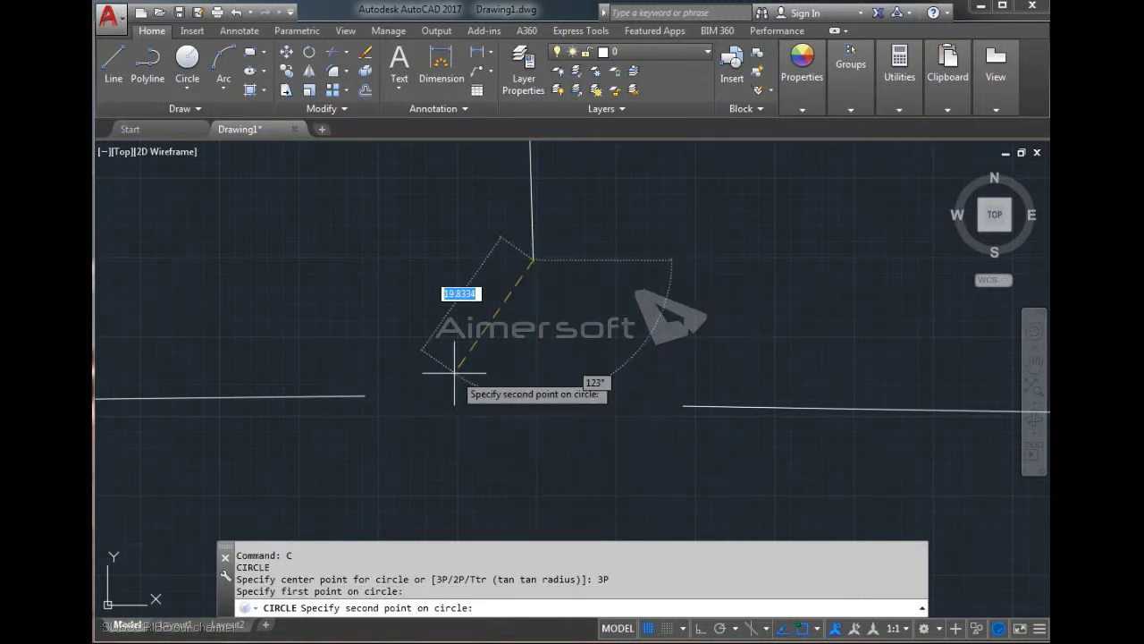
left_click(365, 395)
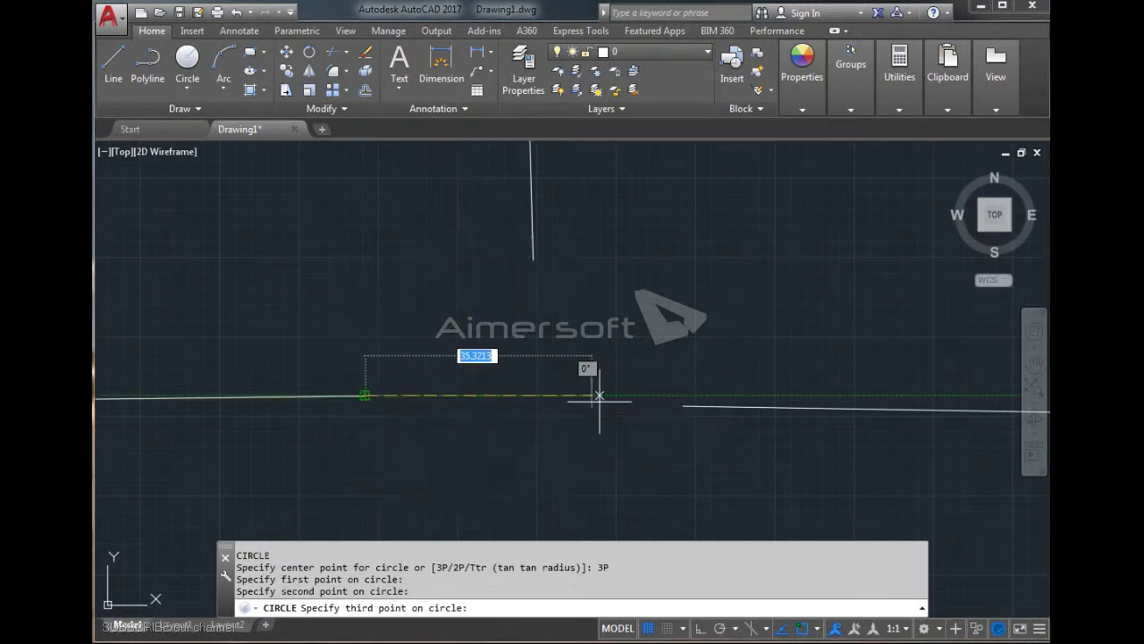
left_click(683, 406)
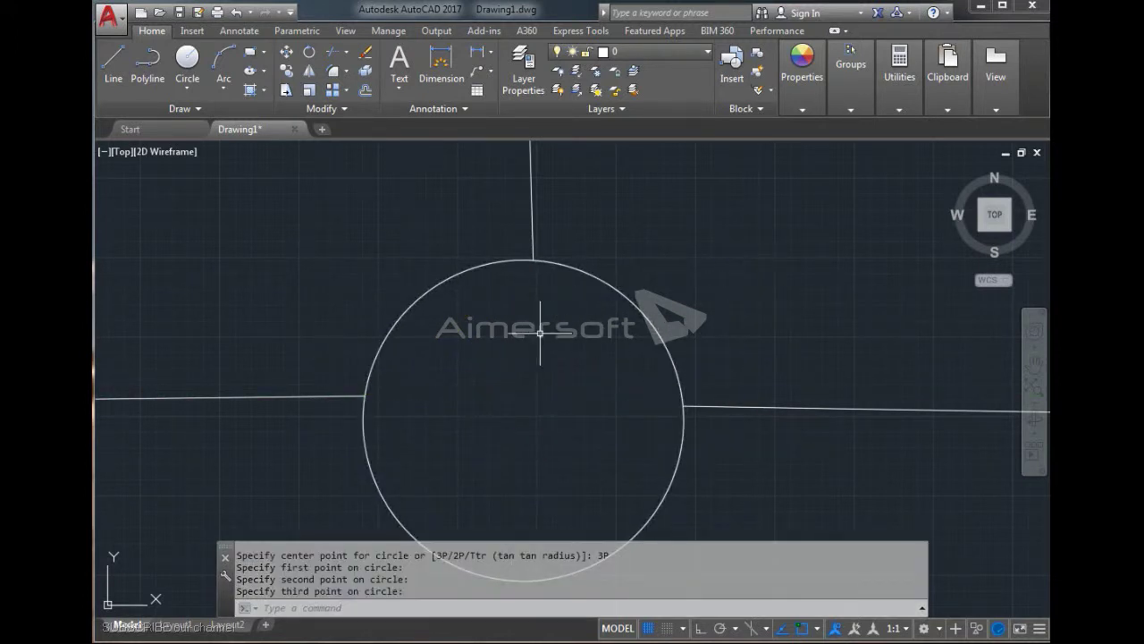
- Erase the circle and all three lines with a crossing selection
scroll(539, 358, "down", 2)
middle_click_drag(733, 326, 646, 348)
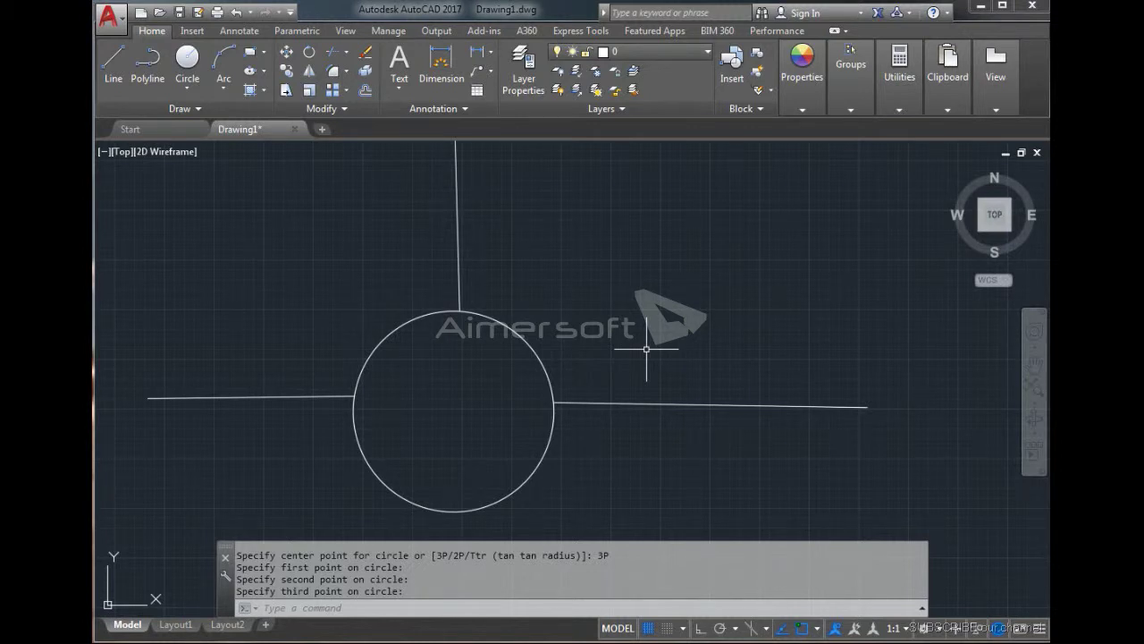
scroll(536, 420, "up", 2)
scroll(722, 327, "up", 3)
scroll(710, 378, "down", 2)
scroll(747, 408, "down", 3)
scroll(635, 268, "up", 5)
scroll(639, 280, "down", 4)
scroll(605, 316, "down", 2)
left_click(497, 366)
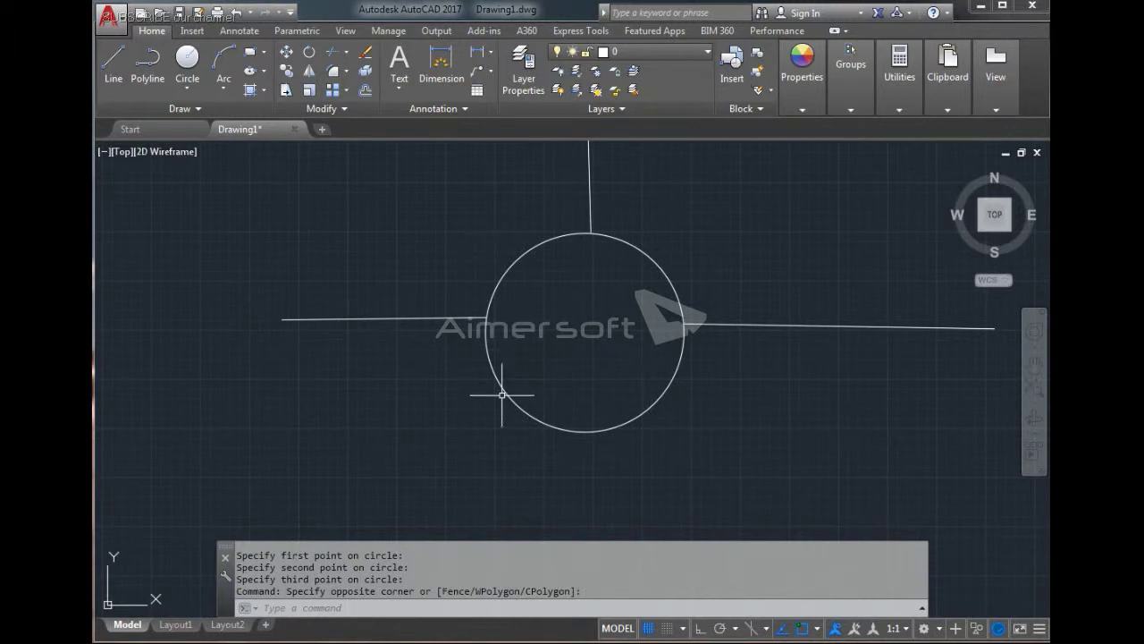
scroll(430, 385, "down", 2)
left_click(692, 215)
left_click(429, 389)
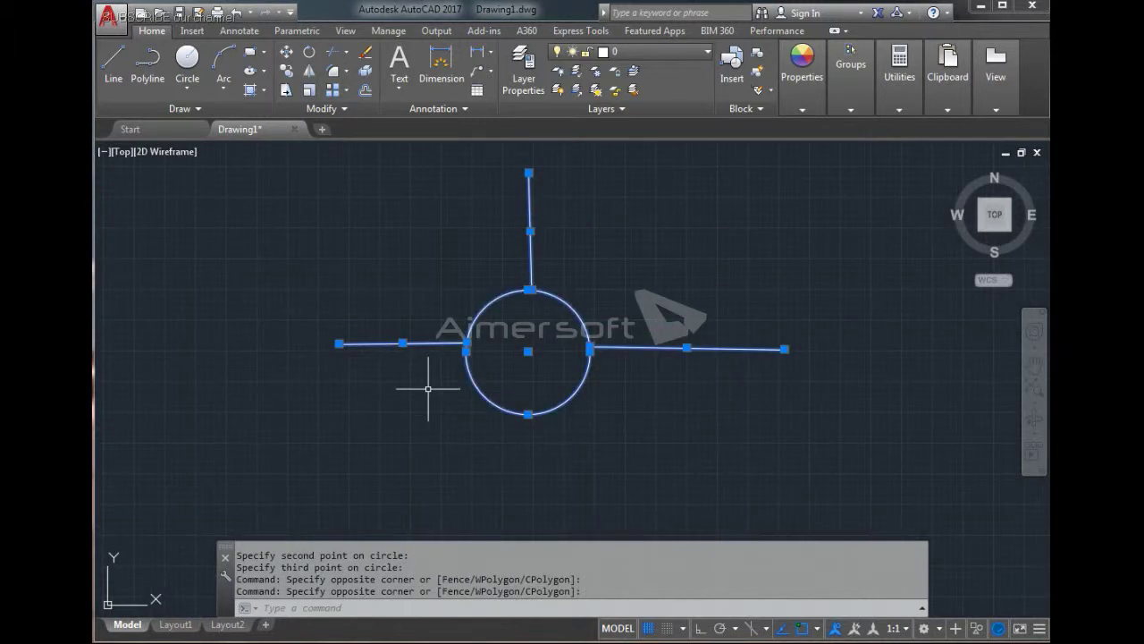
key("Delete")
key("Escape")
key("Escape")
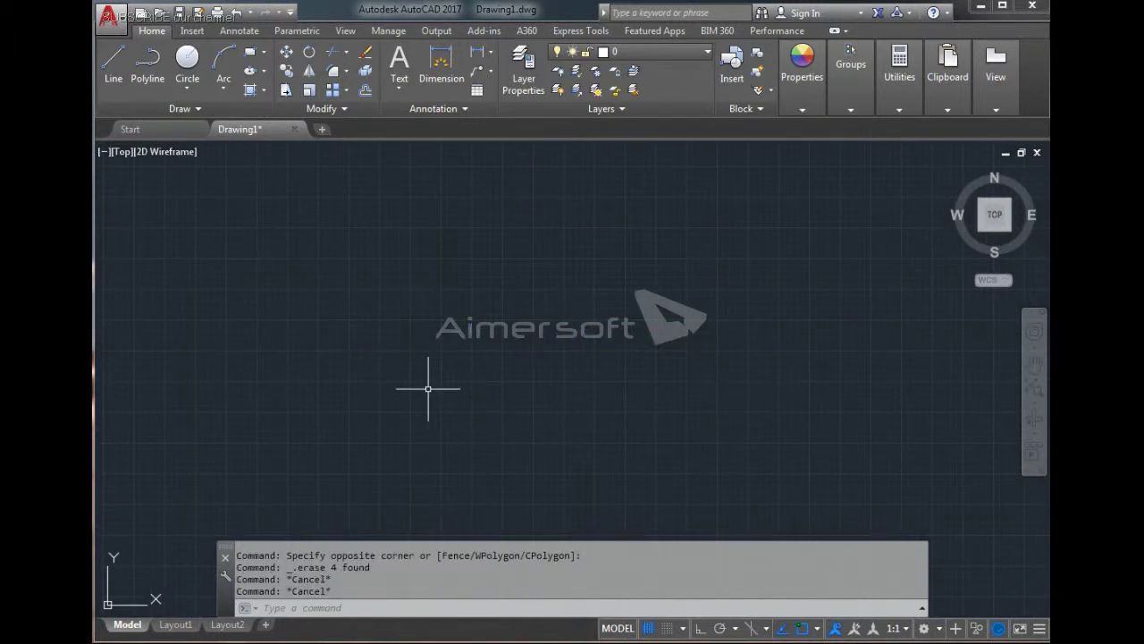
- Start a new line, fixing its left end below the page centre
left_click(189, 87)
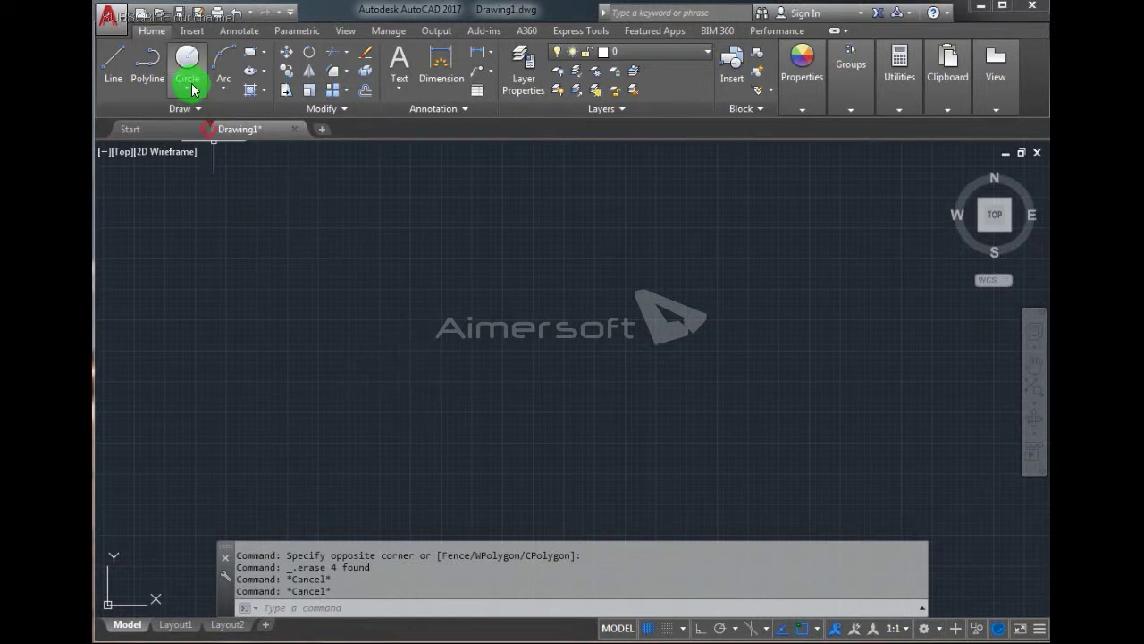
left_click(450, 344)
type("L")
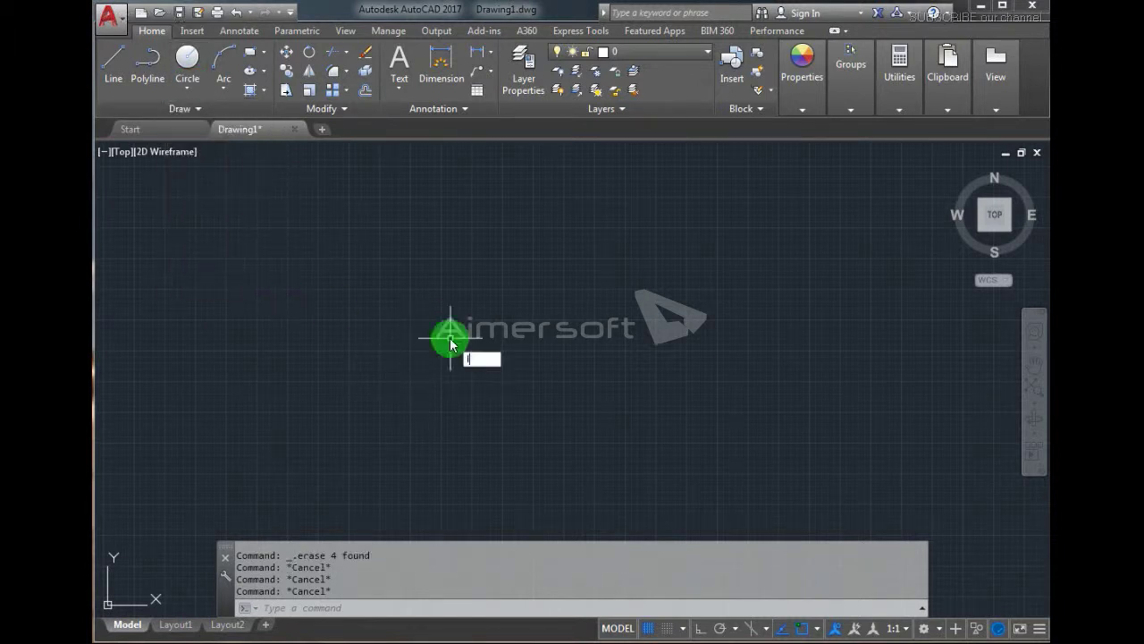
key("Return")
left_click(367, 401)
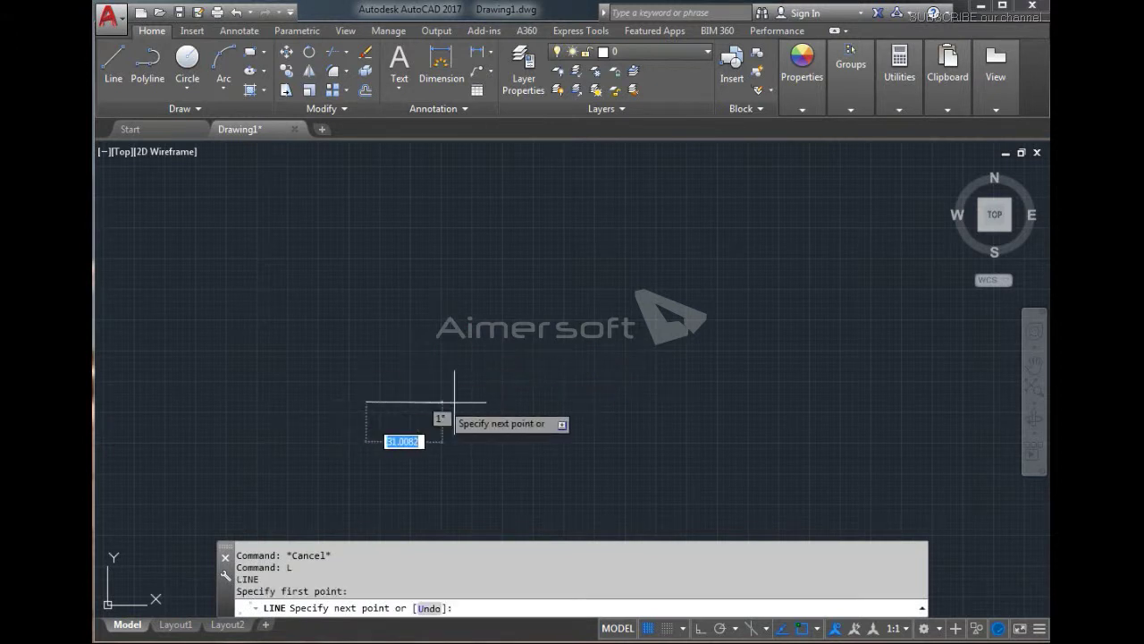
- Finish the horizontal line and draw a diagonal line rising from its left end
left_click(731, 402)
key("Return")
key("Return")
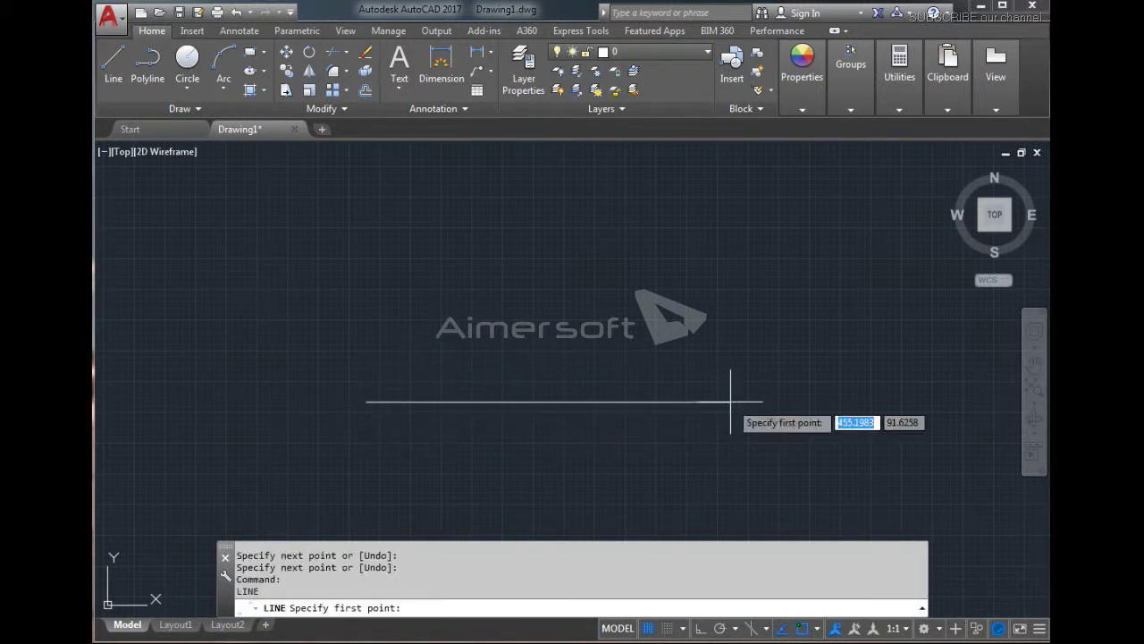
left_click(365, 401)
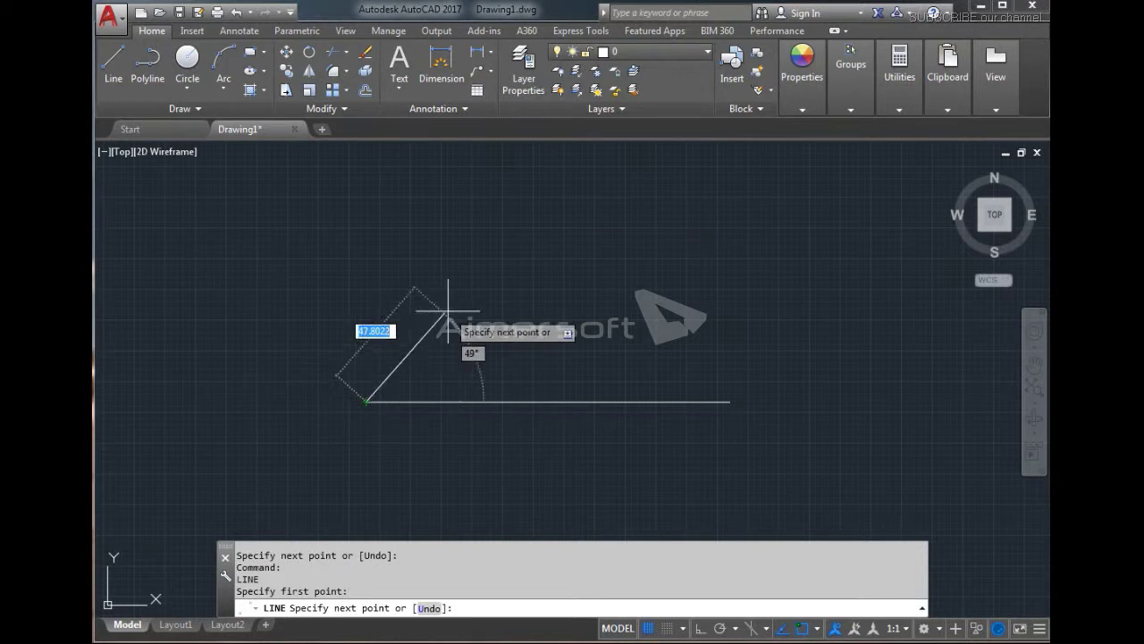
key("Escape")
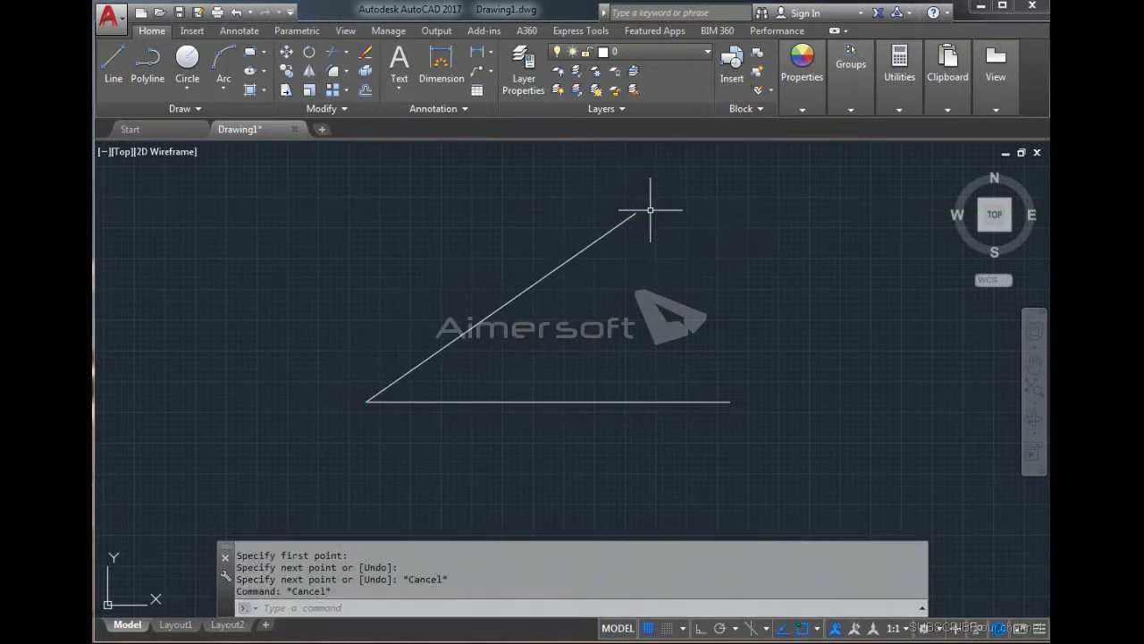
scroll(562, 345, "up", 4)
scroll(511, 339, "down", 2)
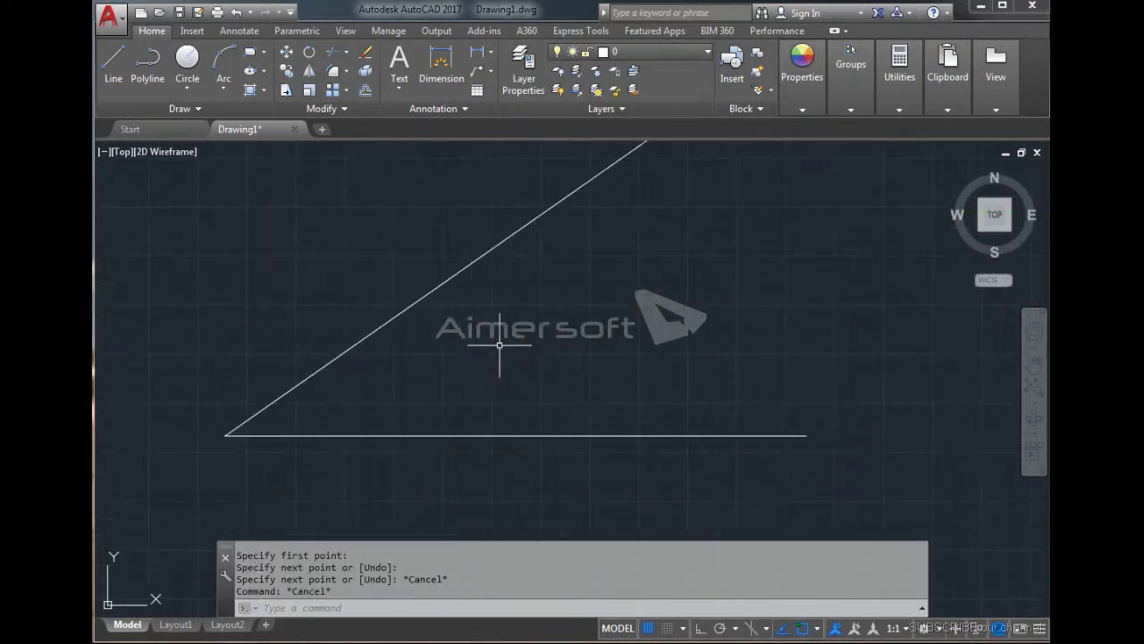
middle_click_drag(566, 358, 546, 376)
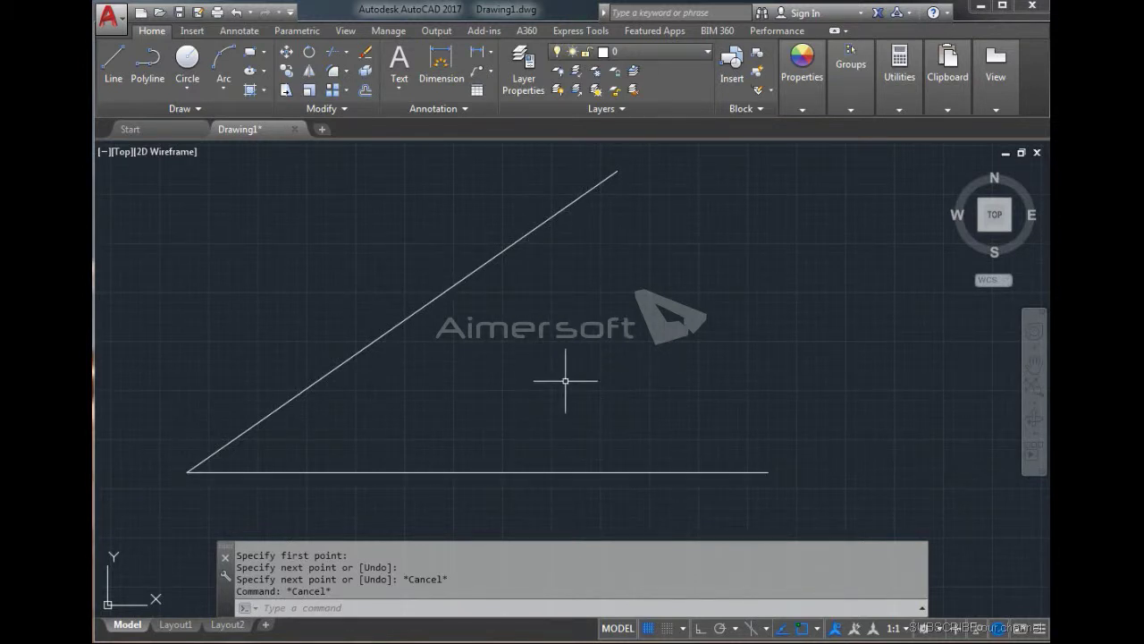
type("c")
key("Return")
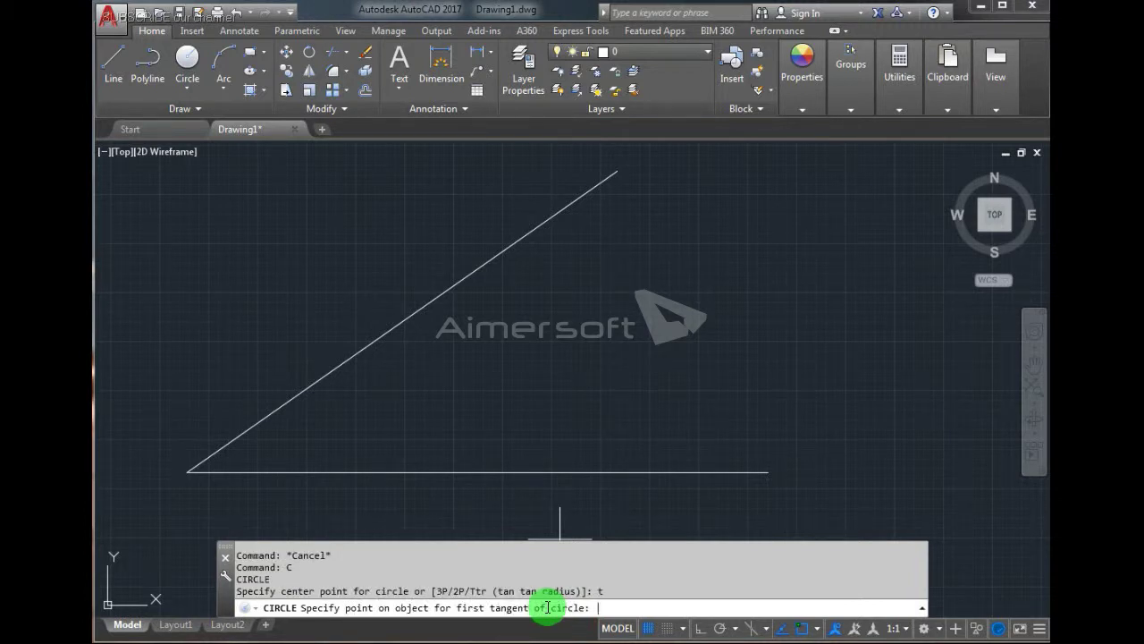
- Draw a Ttr circle of radius 20 tangent to the diagonal and bottom lines
left_click(491, 607)
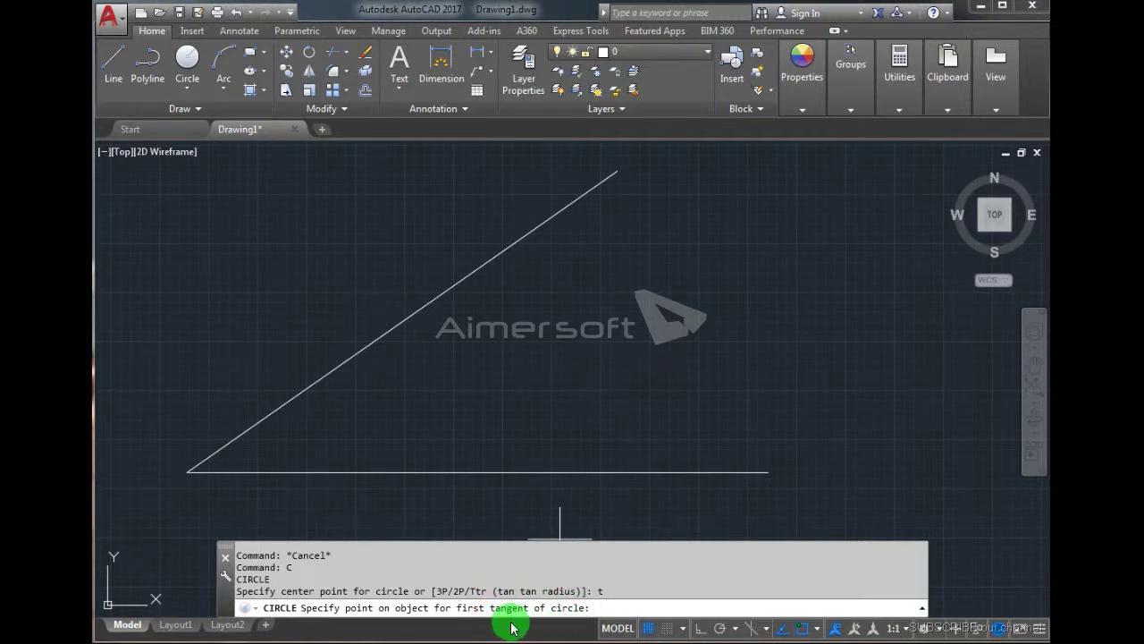
left_click(458, 285)
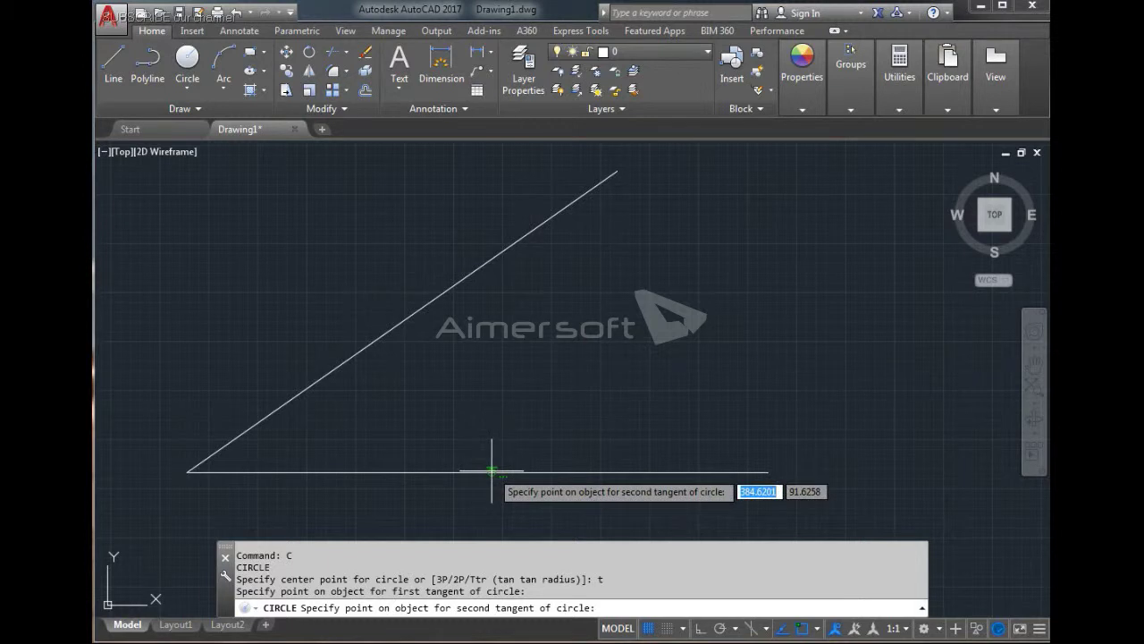
left_click(492, 471)
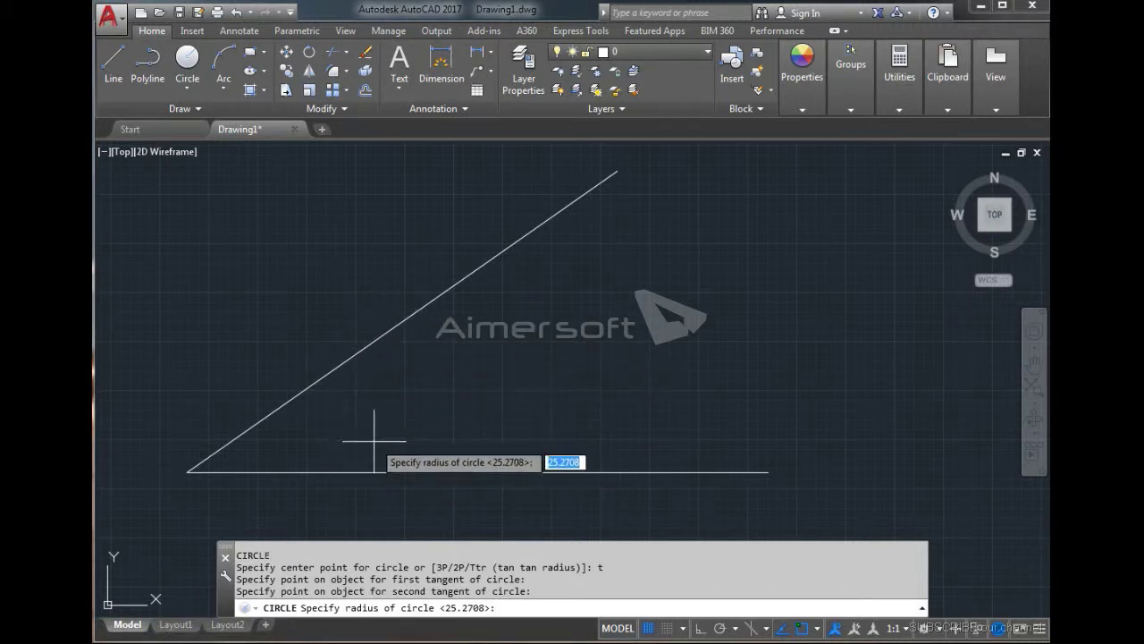
type("20")
key("Return")
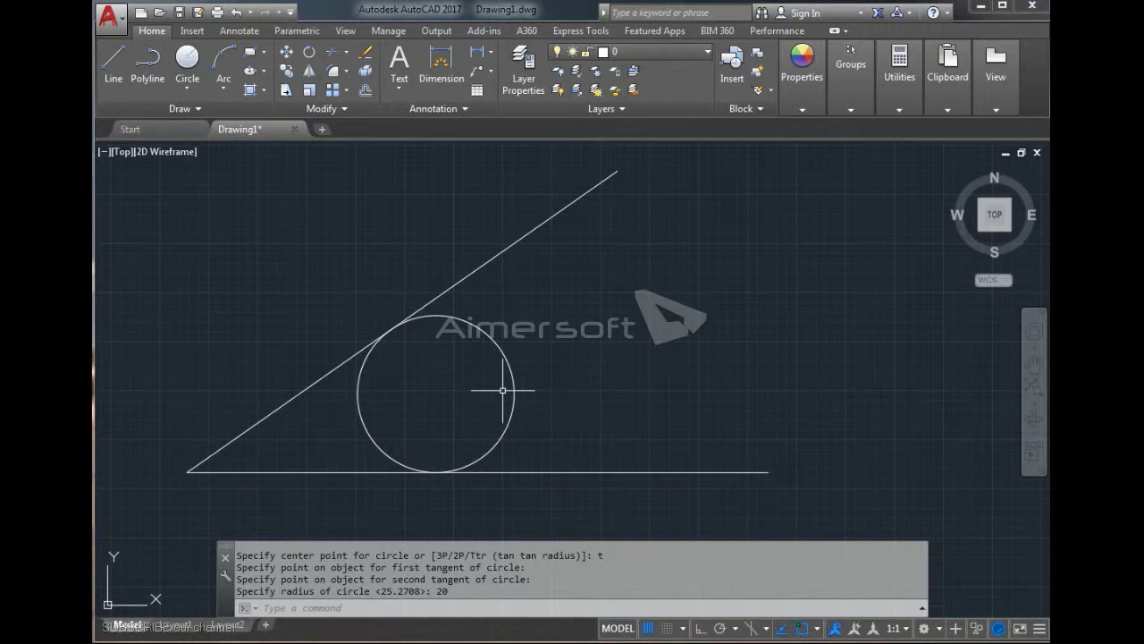
type("c")
key("Return")
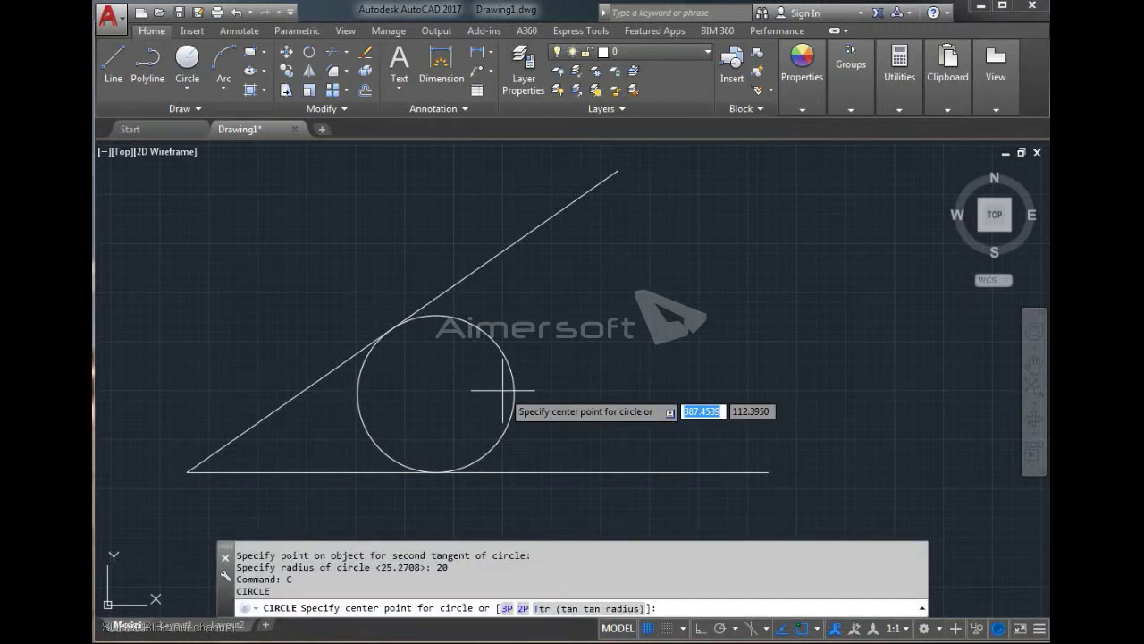
- Add a Ttr circle of radius 5 tangent to both lines near their shared corner
left_click(579, 608)
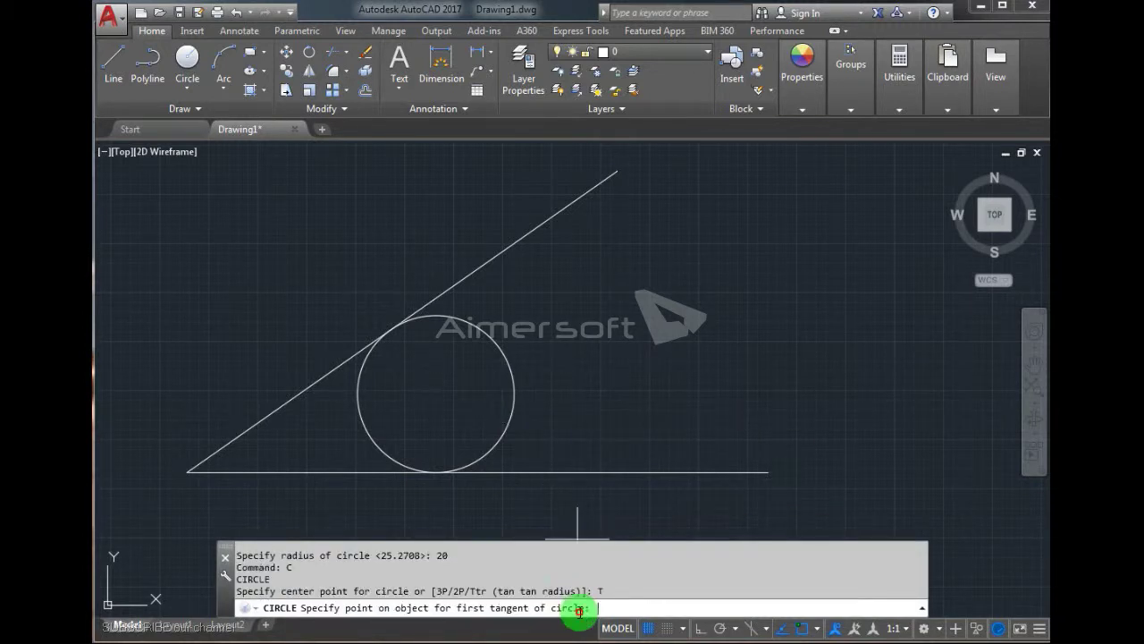
left_click(544, 223)
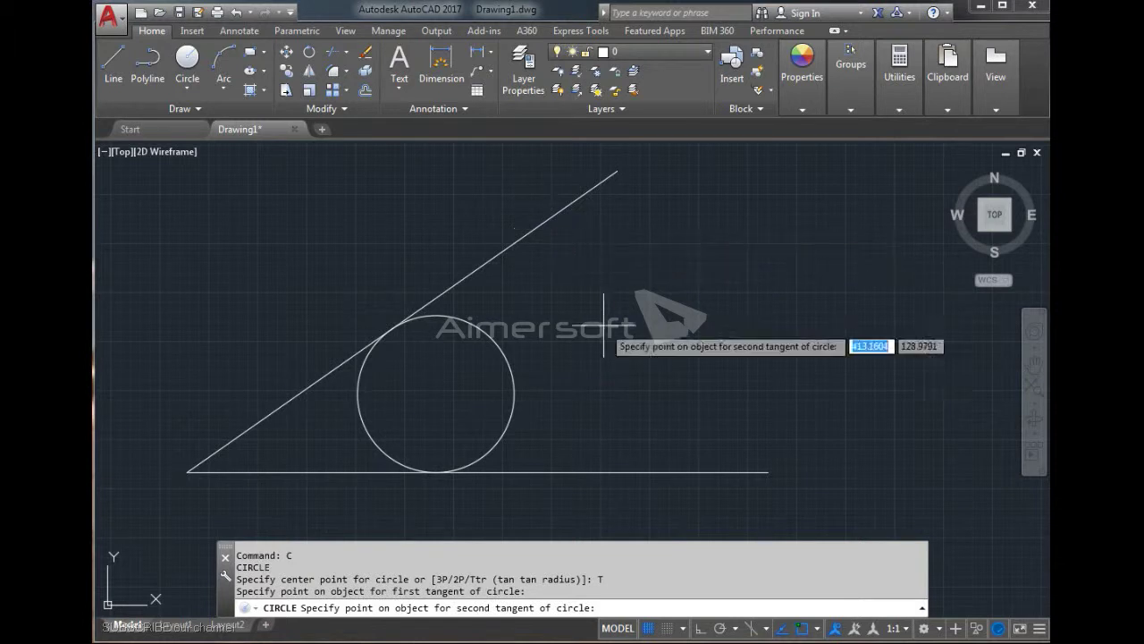
left_click(612, 471)
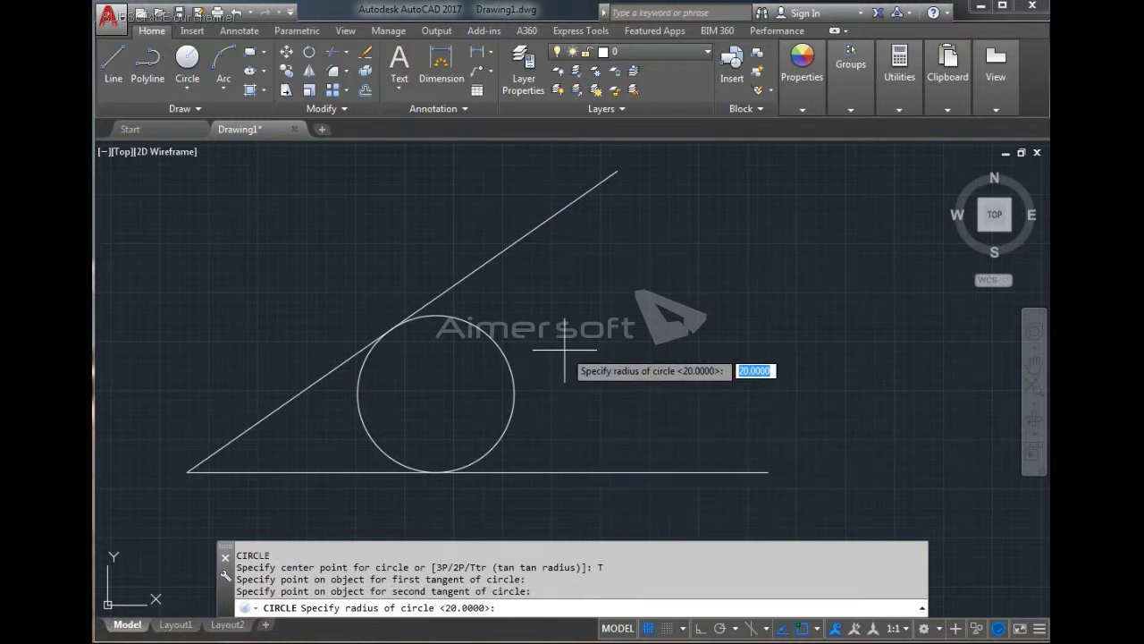
type("5")
key("Return")
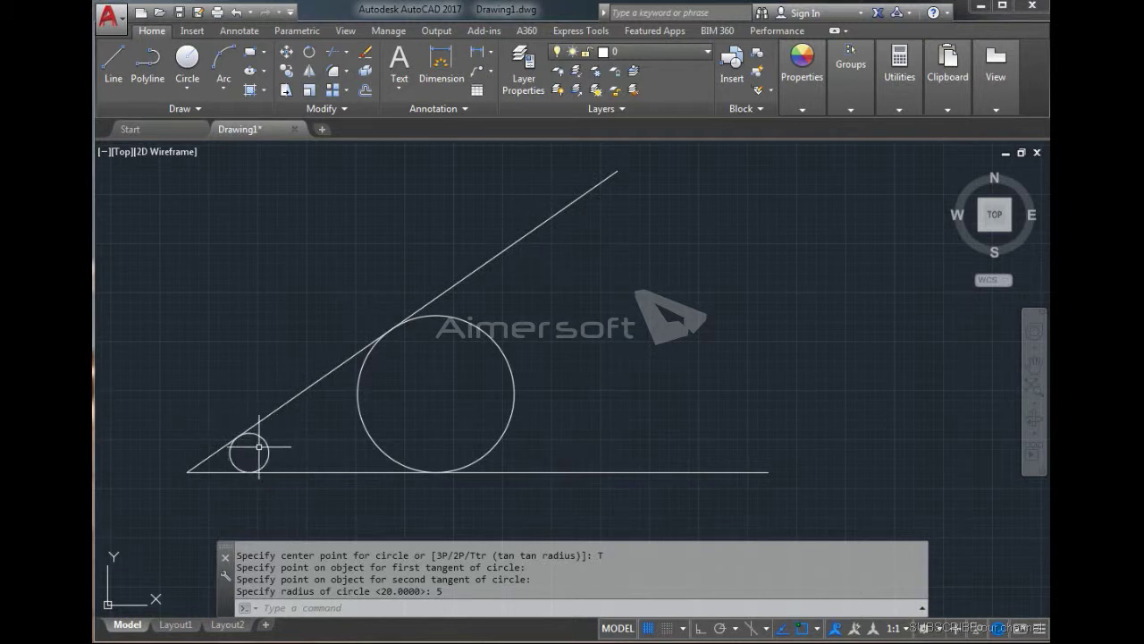
- Crossing-select the two lines and both tangent circles and delete them
scroll(277, 459, "down", 3)
left_click(541, 316)
left_click(235, 481)
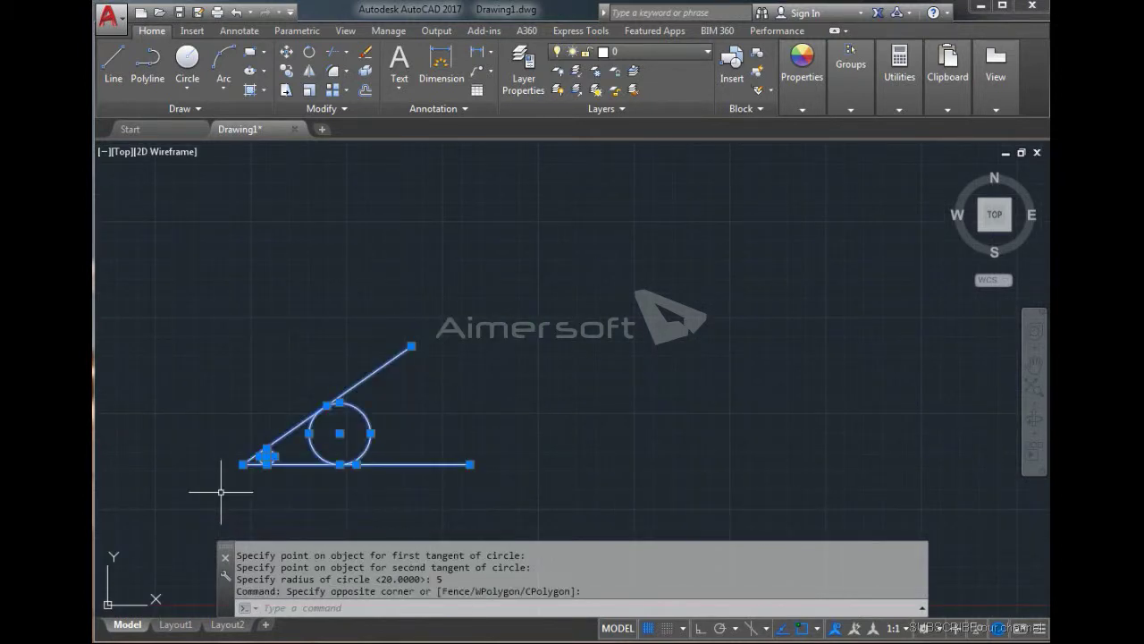
key("Delete")
key("Escape")
key("Escape")
key("Escape")
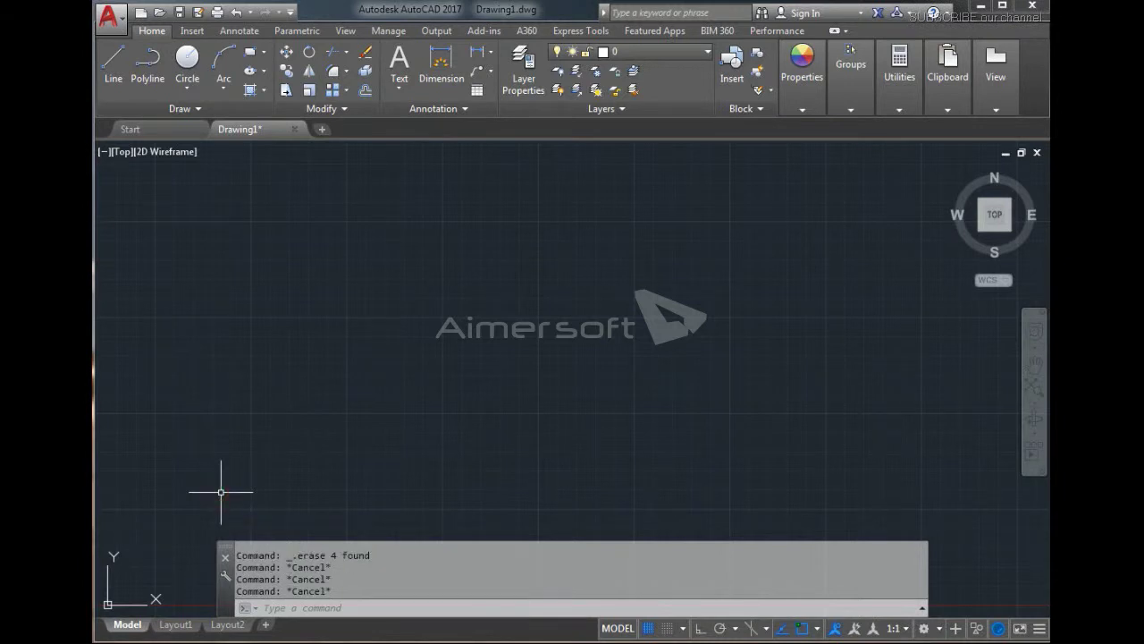
type("l")
key("Return")
left_click(188, 95)
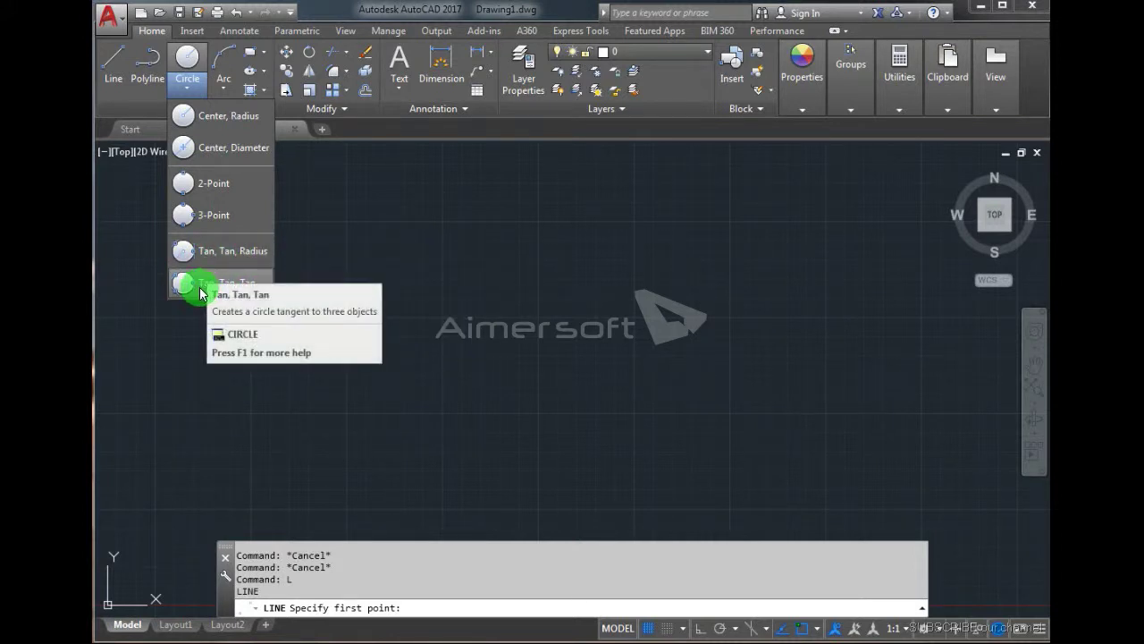
mouse_move(219, 282)
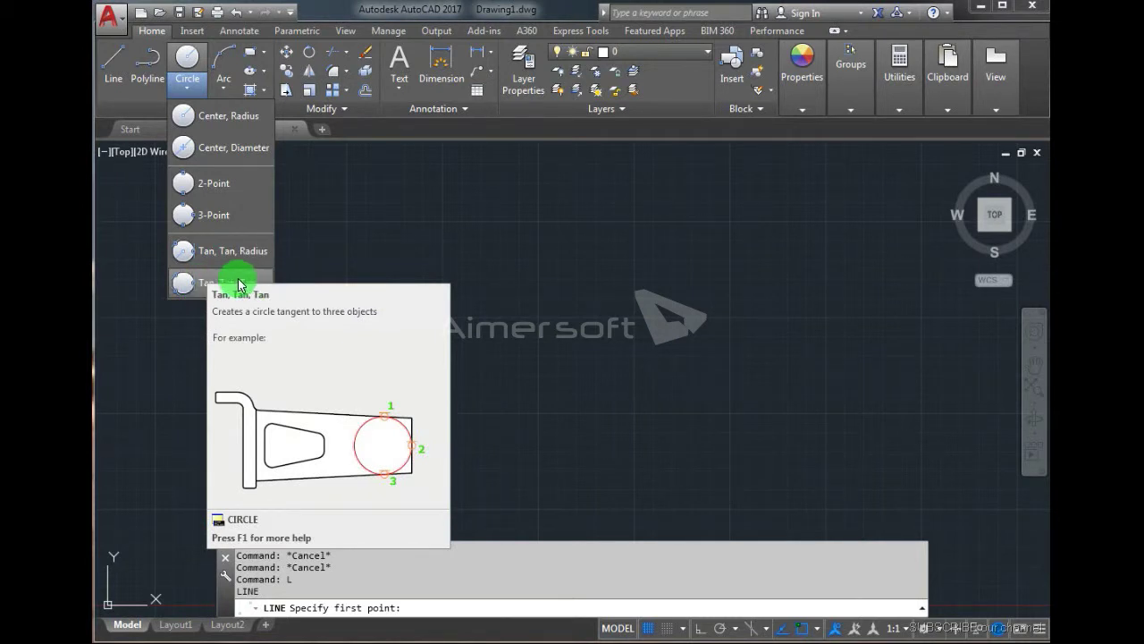
left_click(237, 285)
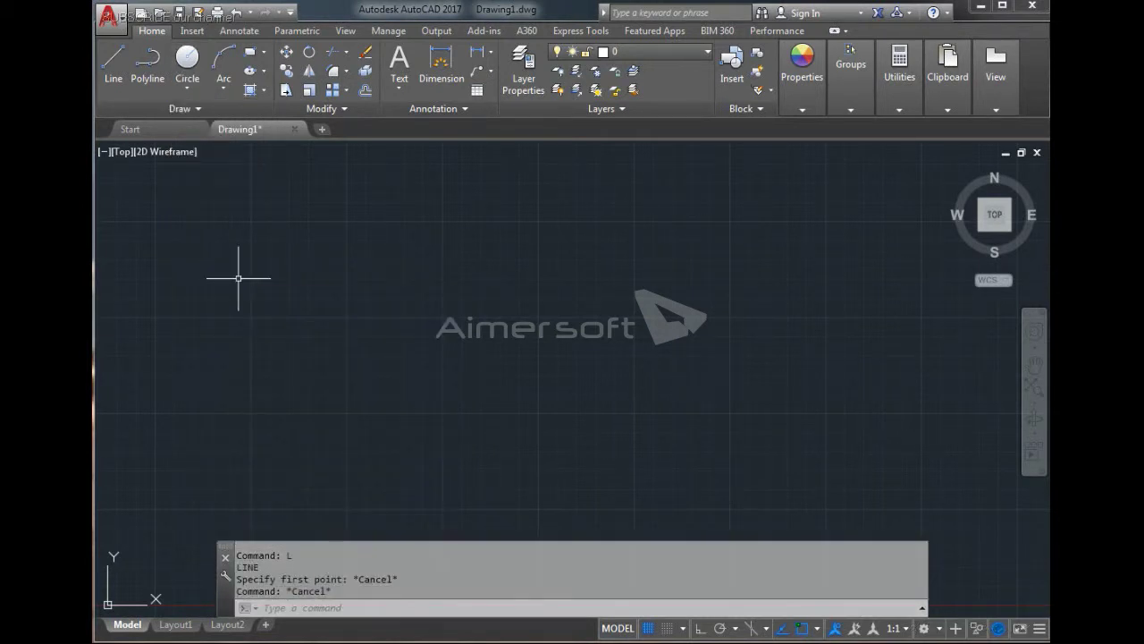
- Draw a horizontal line across the top of the drawing
type("l")
key("Return")
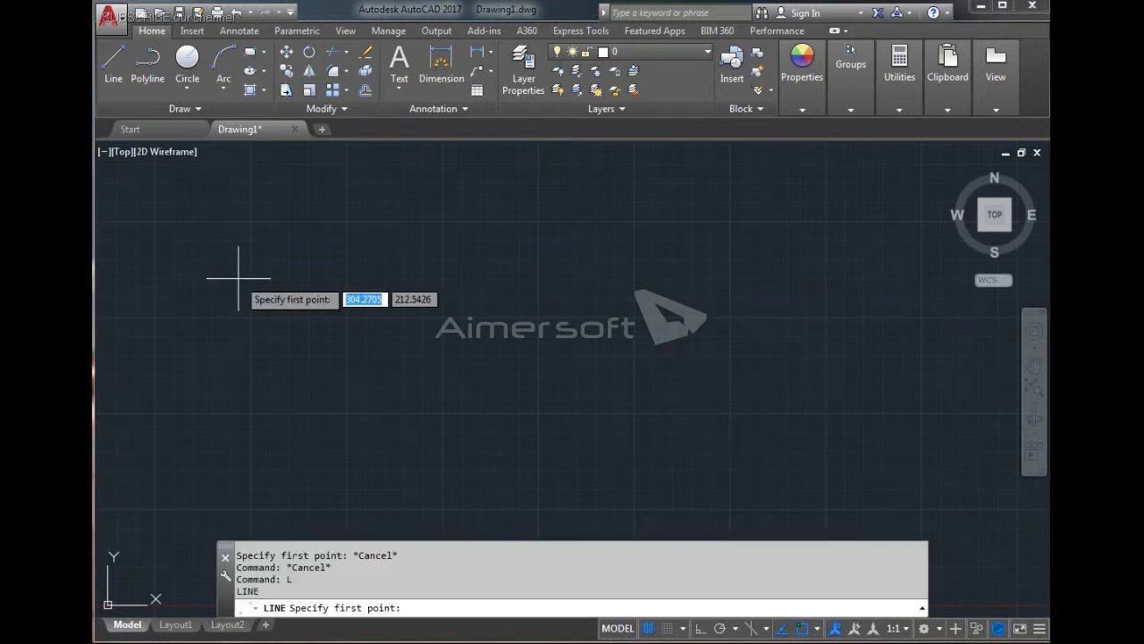
left_click(504, 226)
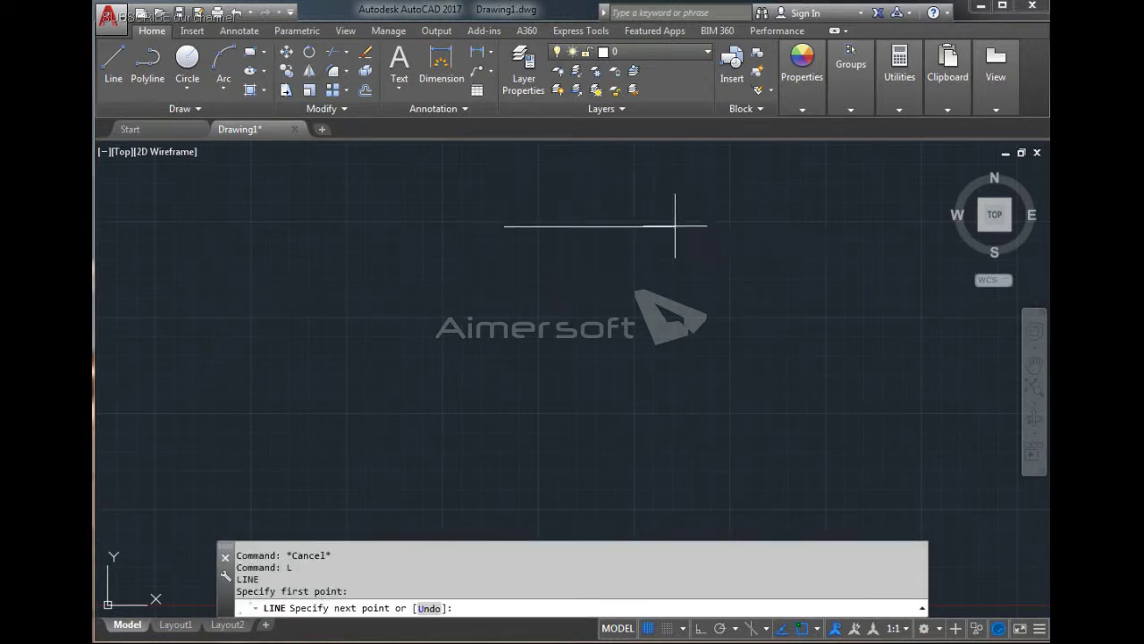
left_click(674, 227)
key("Return")
key("Return")
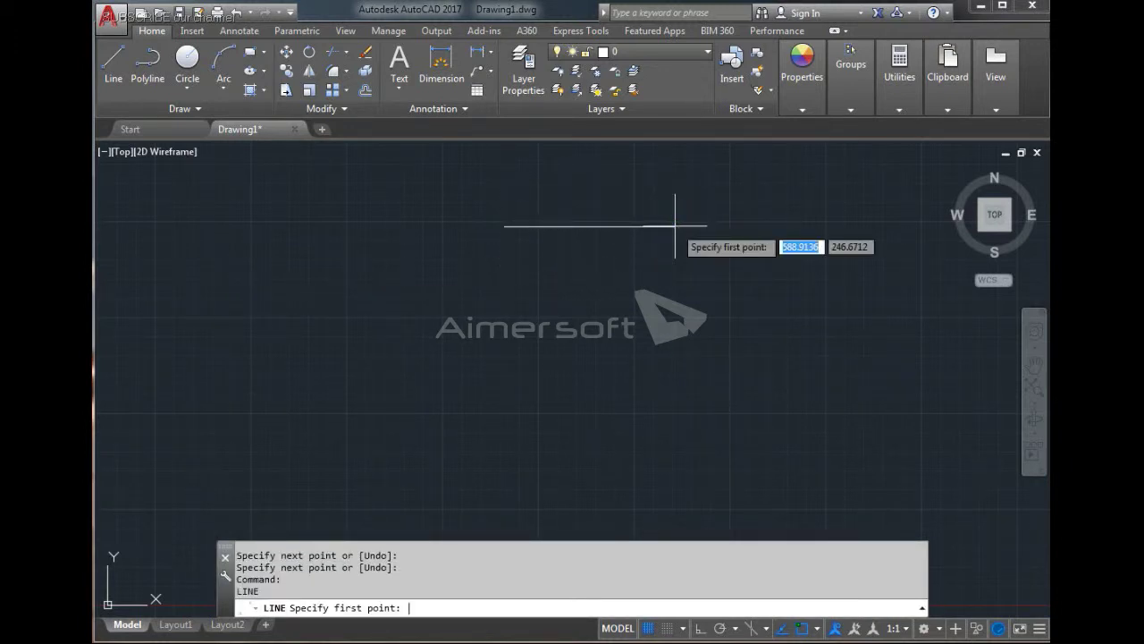
- Draw two near-vertical lines below the left and right ends of the top line
left_click(483, 291)
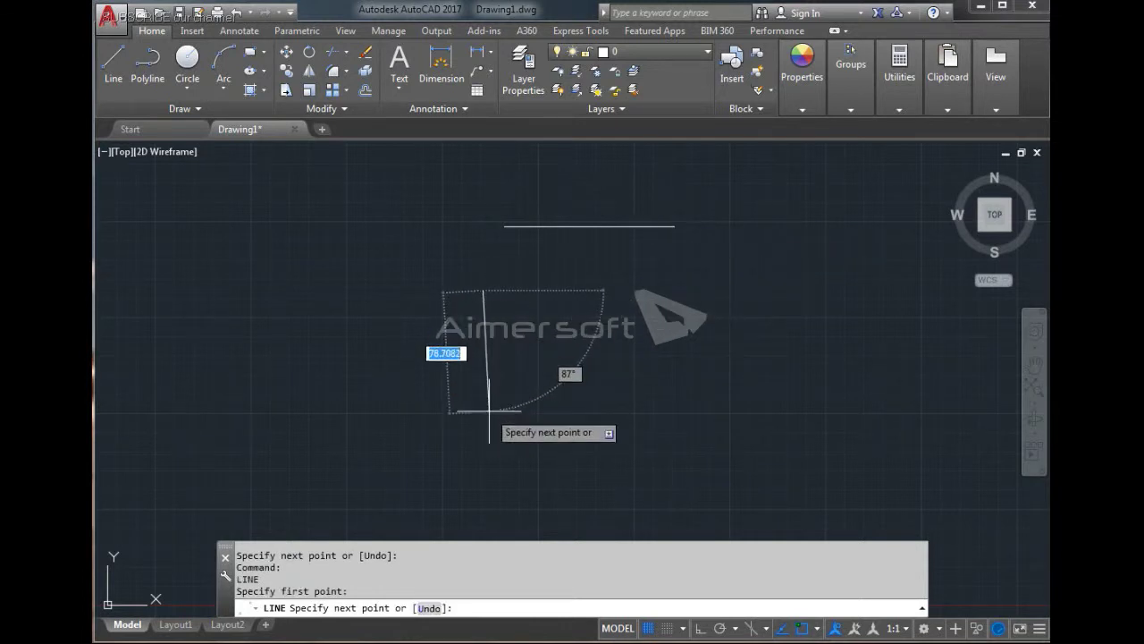
left_click(489, 410)
key("Return")
key("Return")
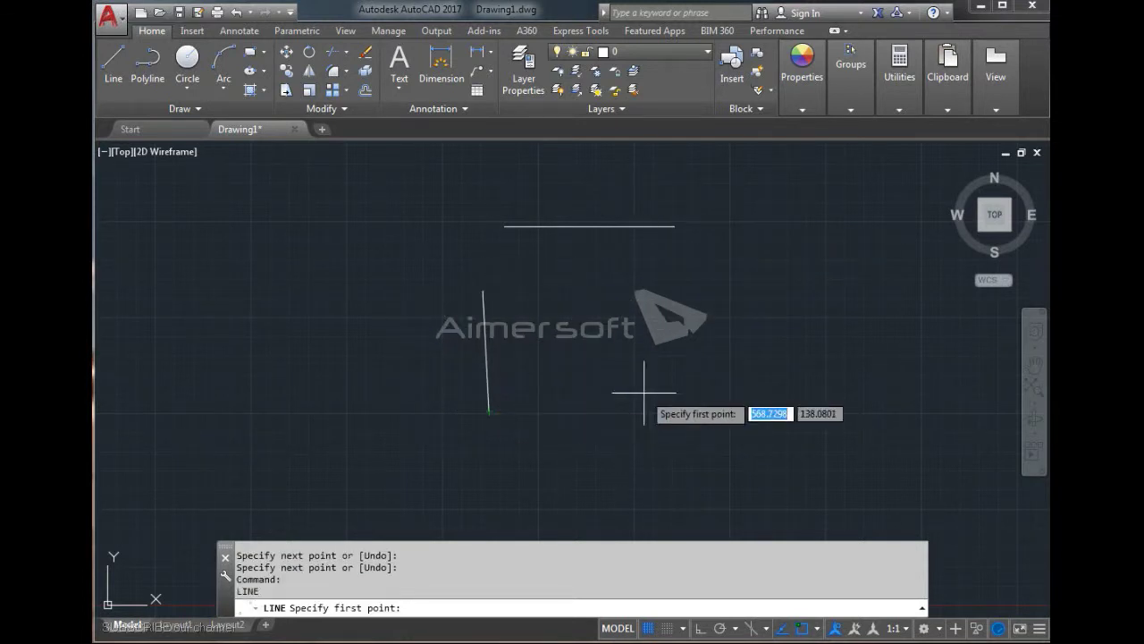
left_click(691, 290)
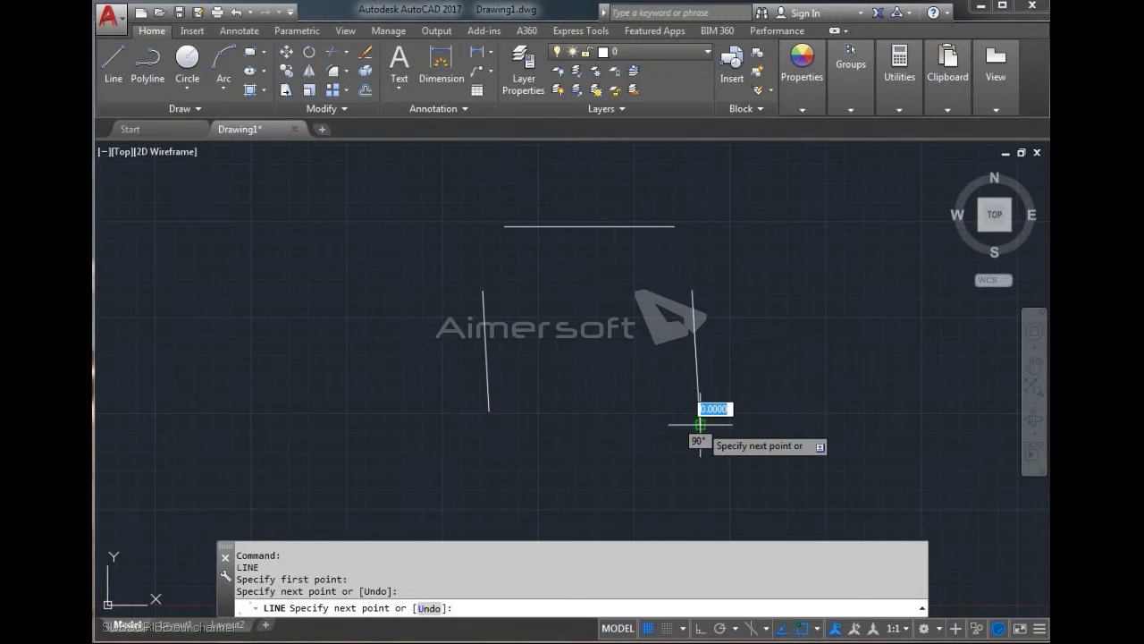
left_click(700, 424)
key("Return")
scroll(791, 366, "up", 2)
middle_click_drag(737, 285, 741, 347)
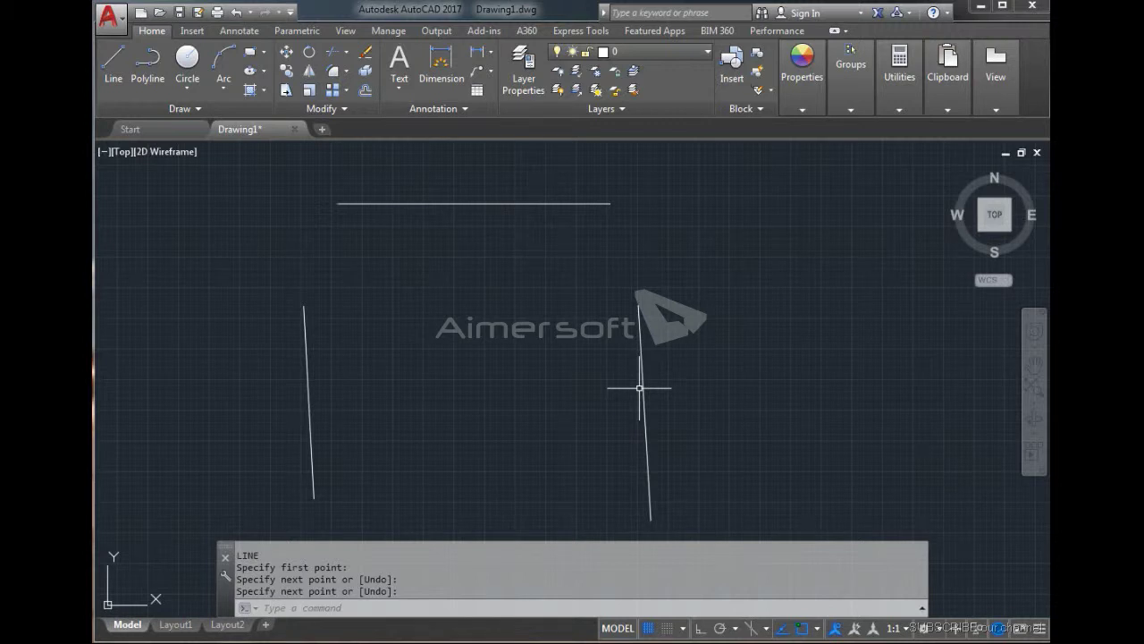
left_click(192, 93)
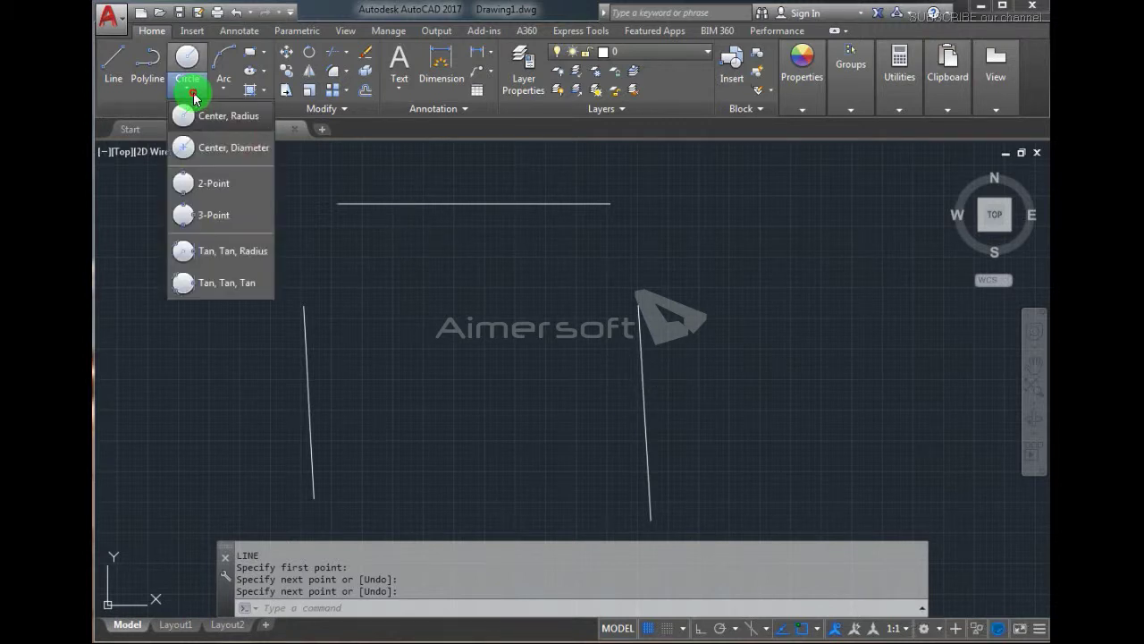
- Draw a Tan, Tan, Tan circle touching the top, left and right lines
left_click(198, 286)
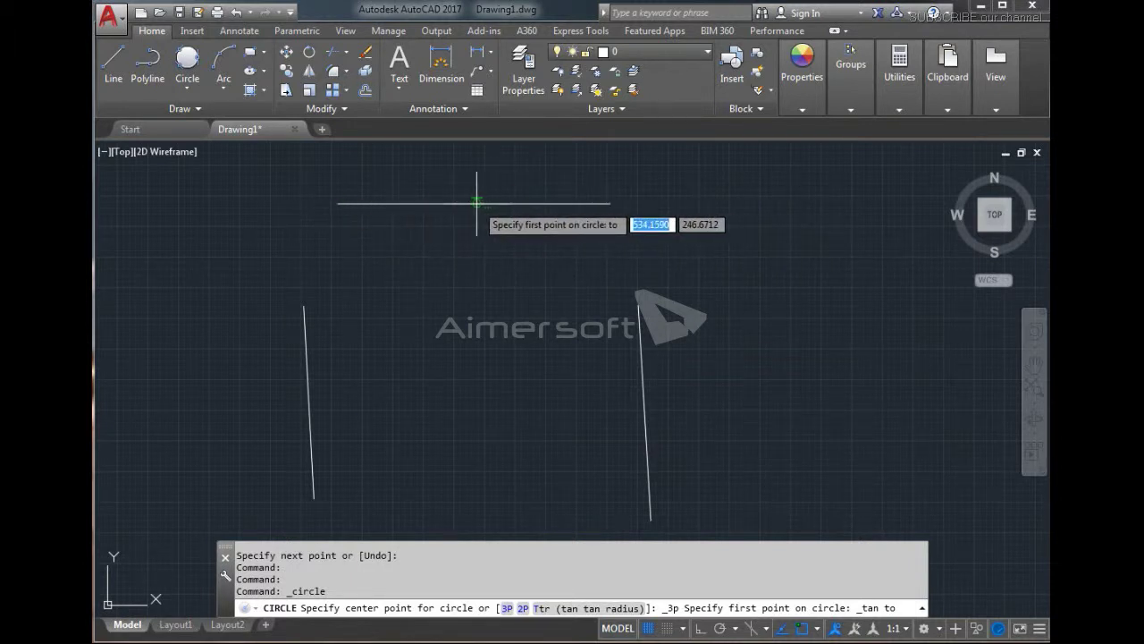
left_click(489, 203)
left_click(302, 388)
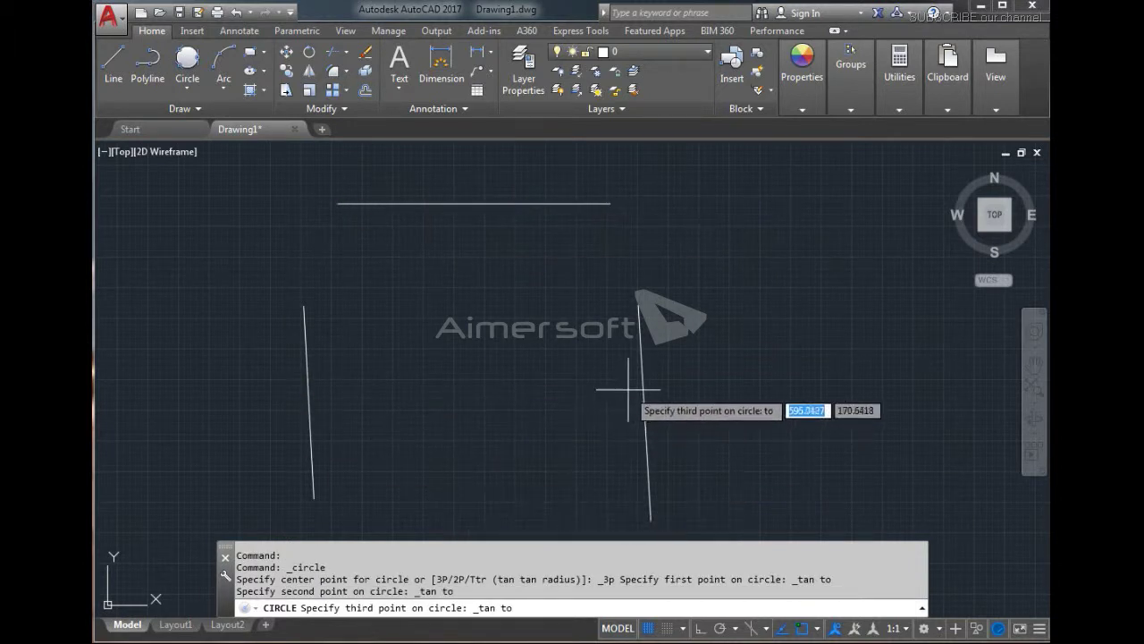
left_click(557, 549)
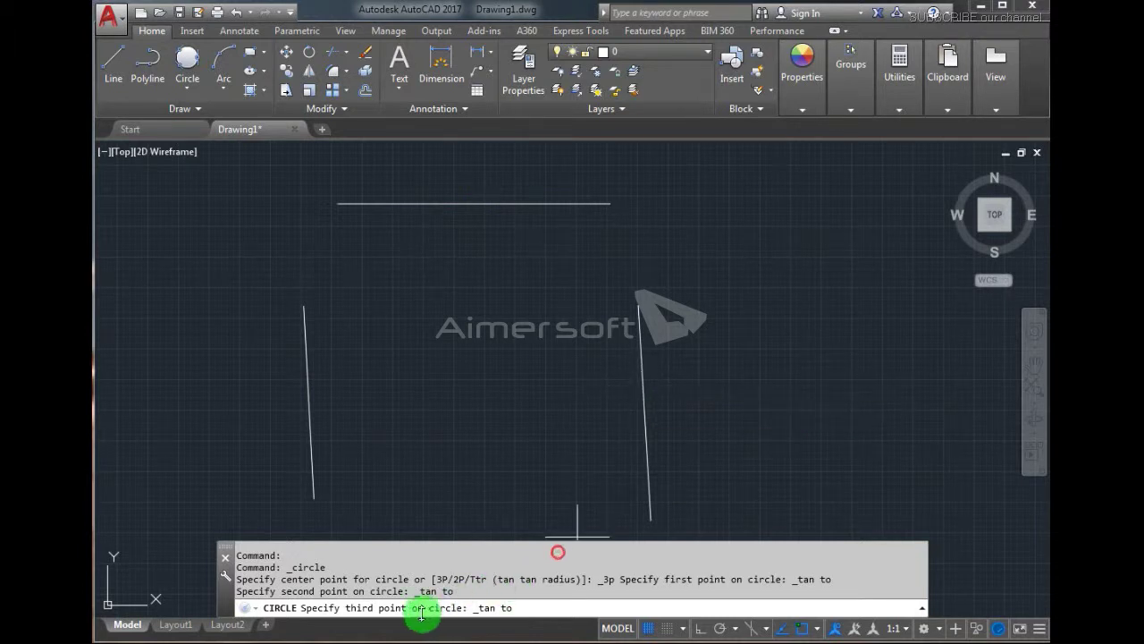
left_click(642, 423)
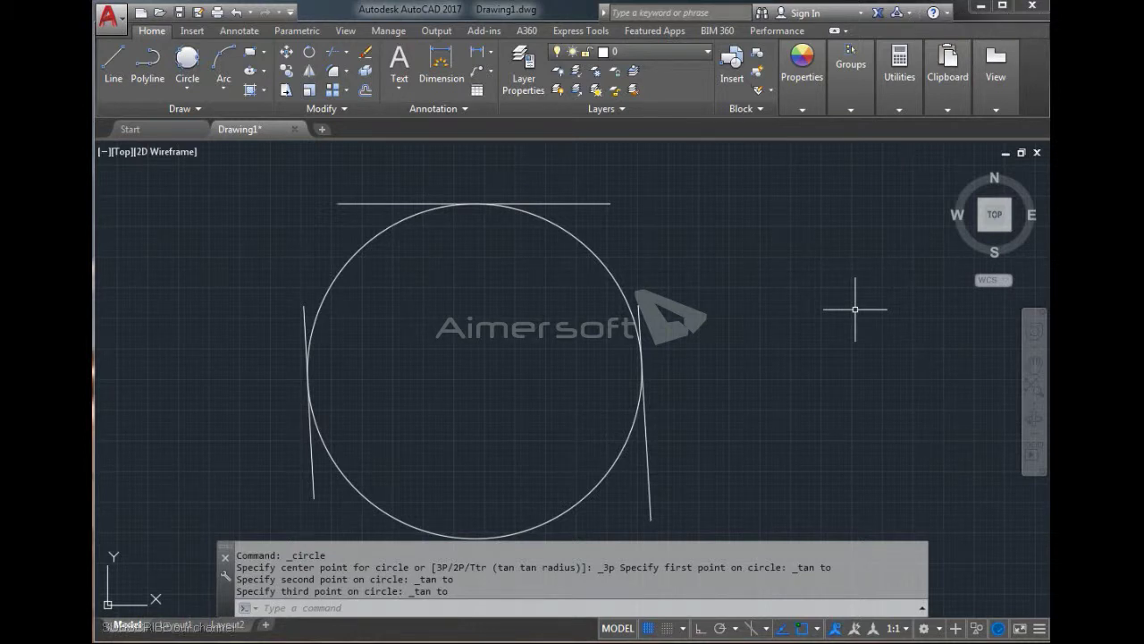
left_click(222, 92)
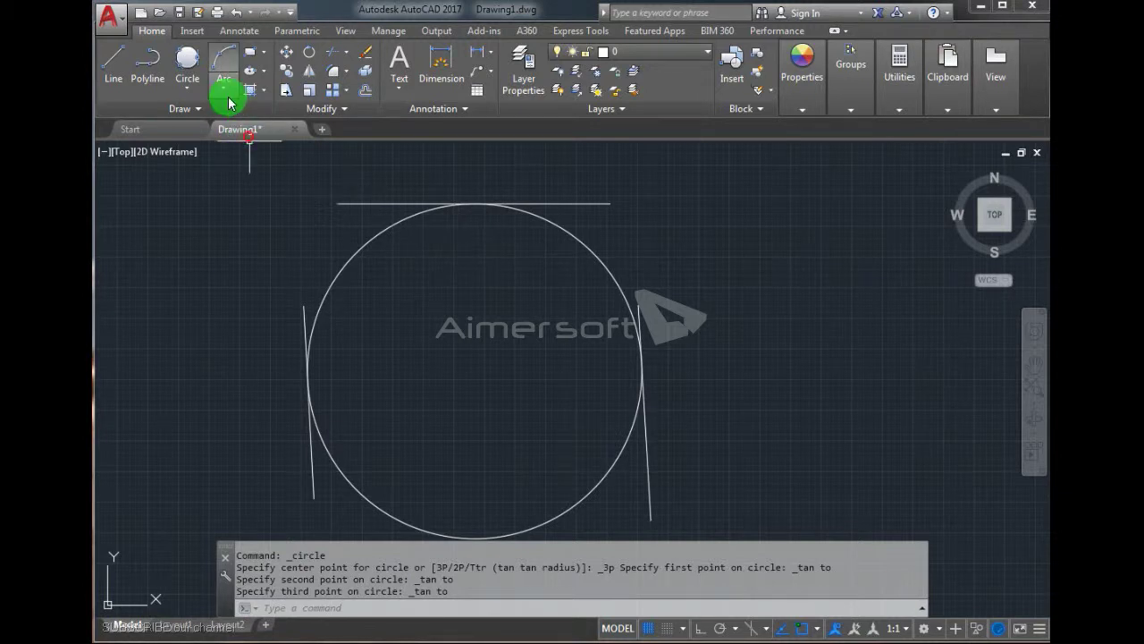